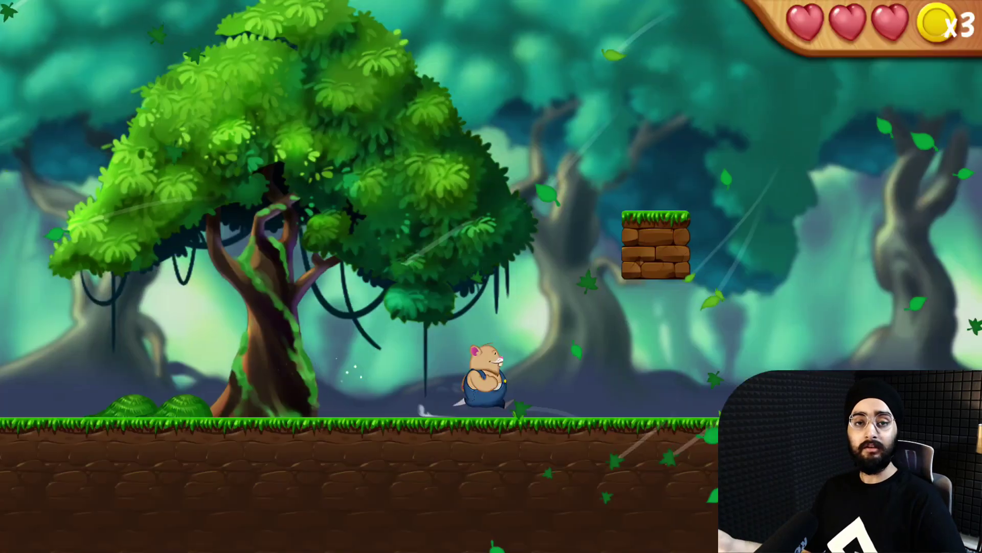
key(Right)
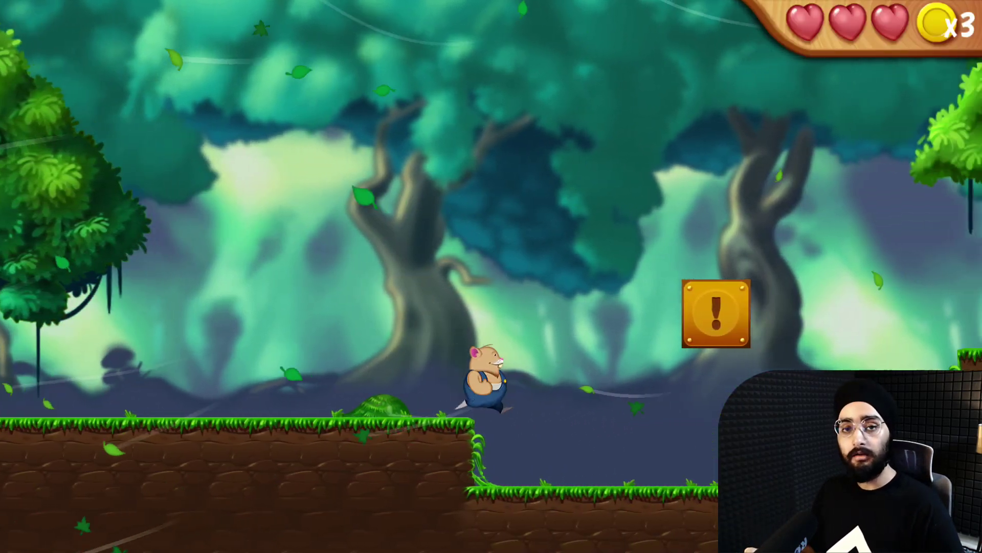
key(Up)
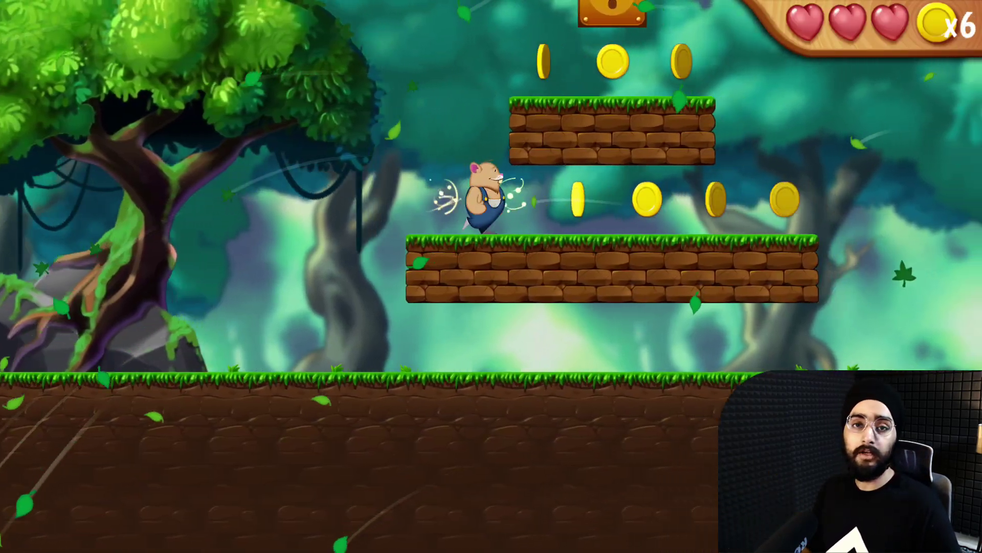
key(Up)
key(Left)
key(Left)
key(Up)
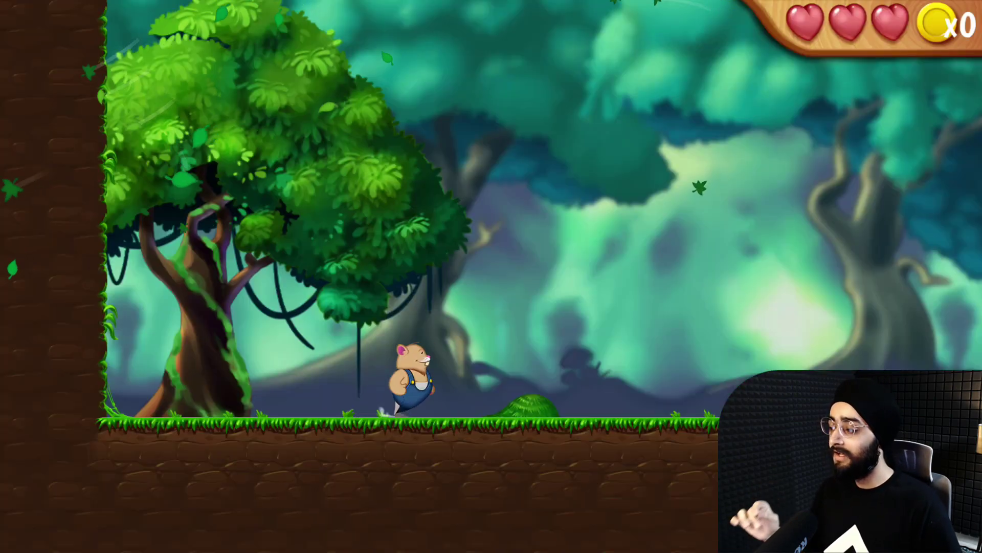
key(Right)
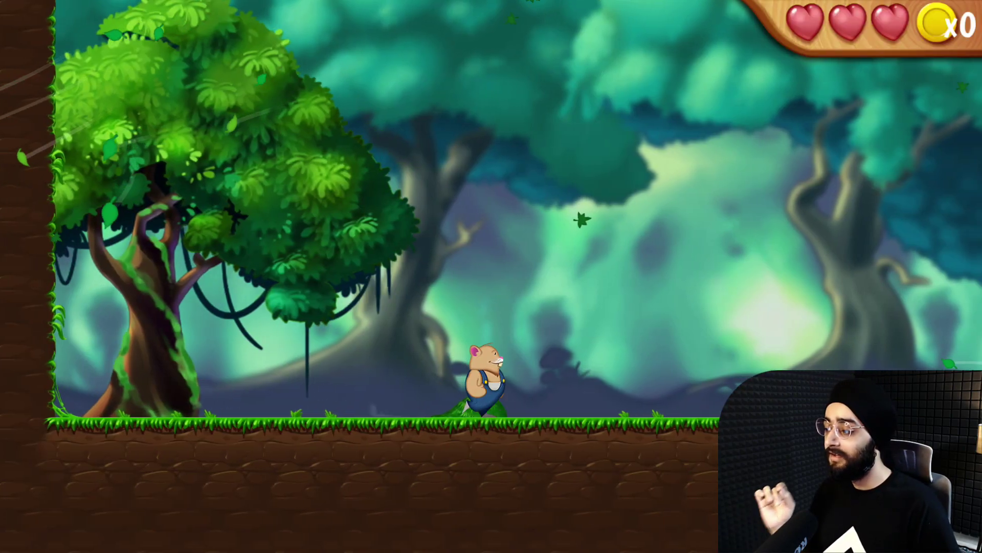
key(Right)
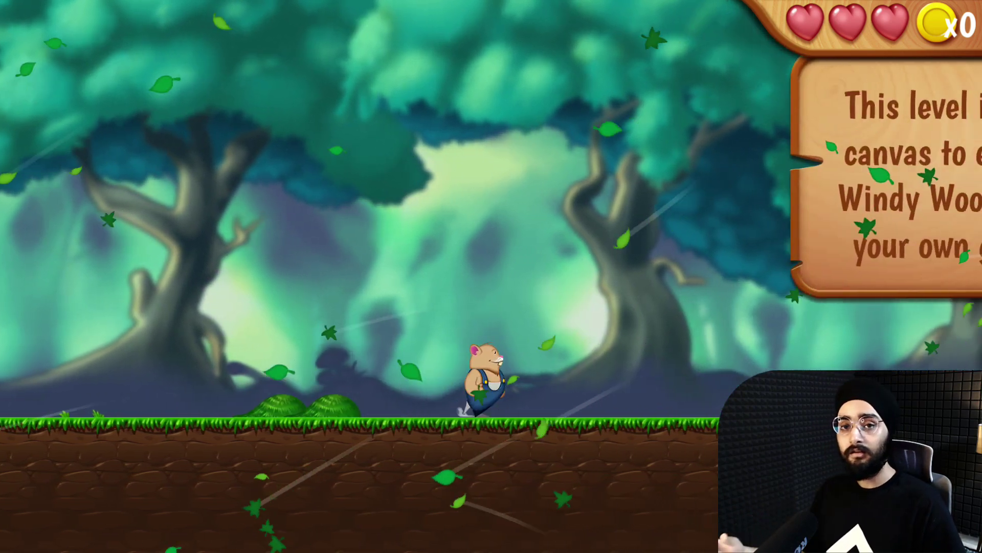
key(Right)
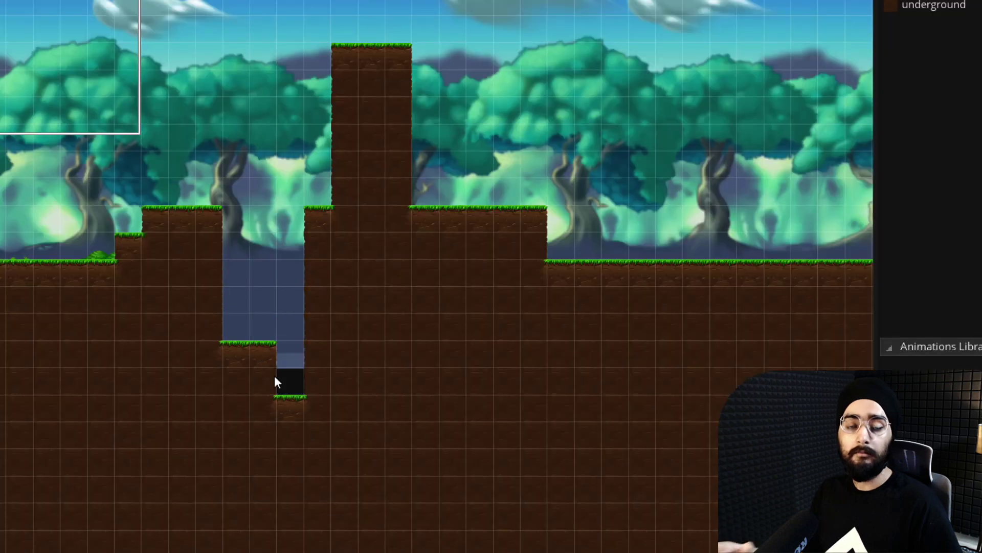
mouse_move(275, 376)
mouse_down()
mouse_move(397, 443)
mouse_move(597, 386)
mouse_up()
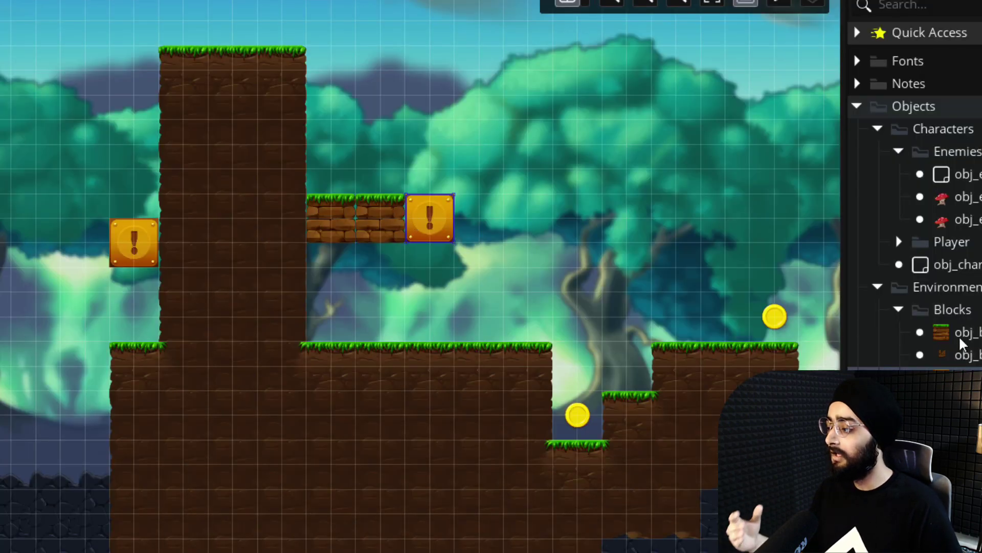
drag(460, 215, 535, 215)
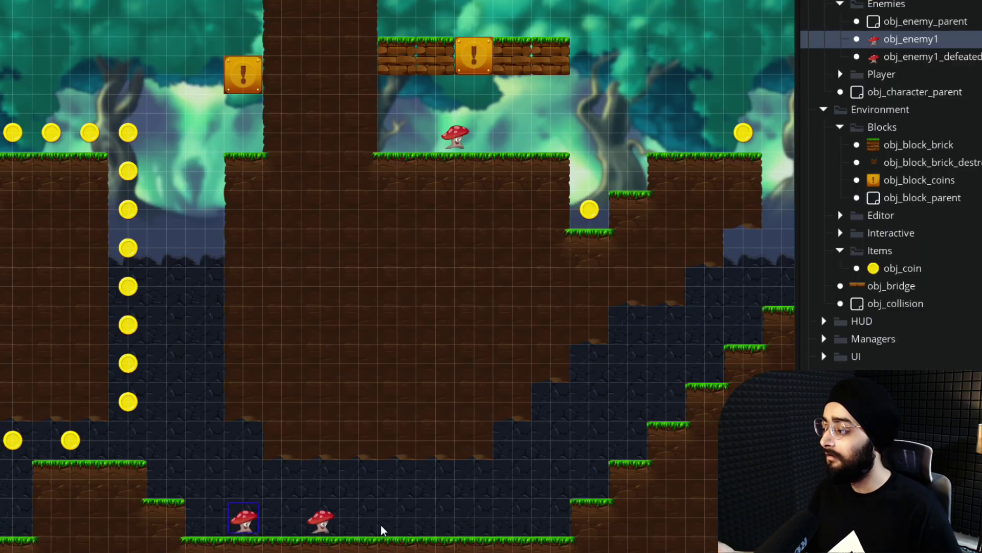
drag(321, 522, 474, 522)
scroll(258, 317, right, 6)
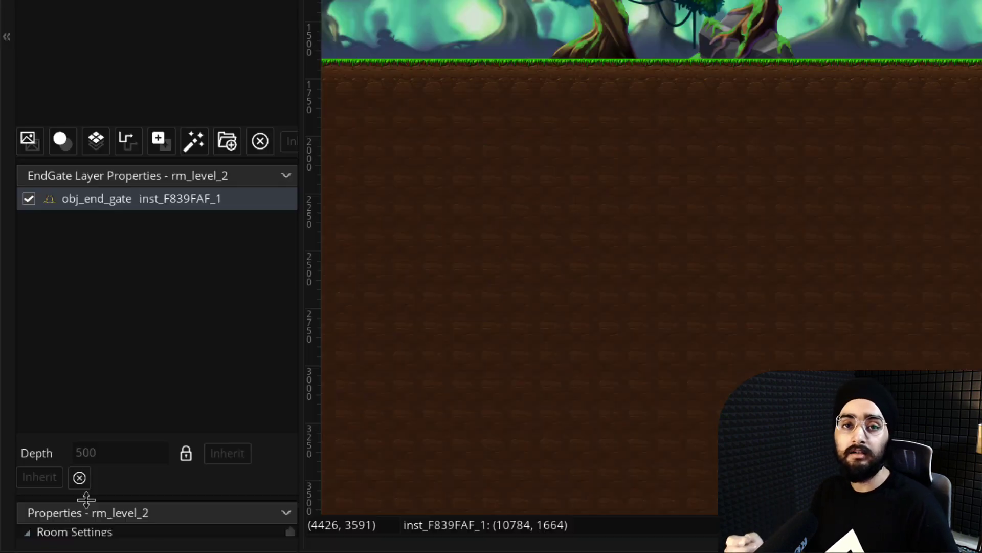
scroll(82, 500, down, 5)
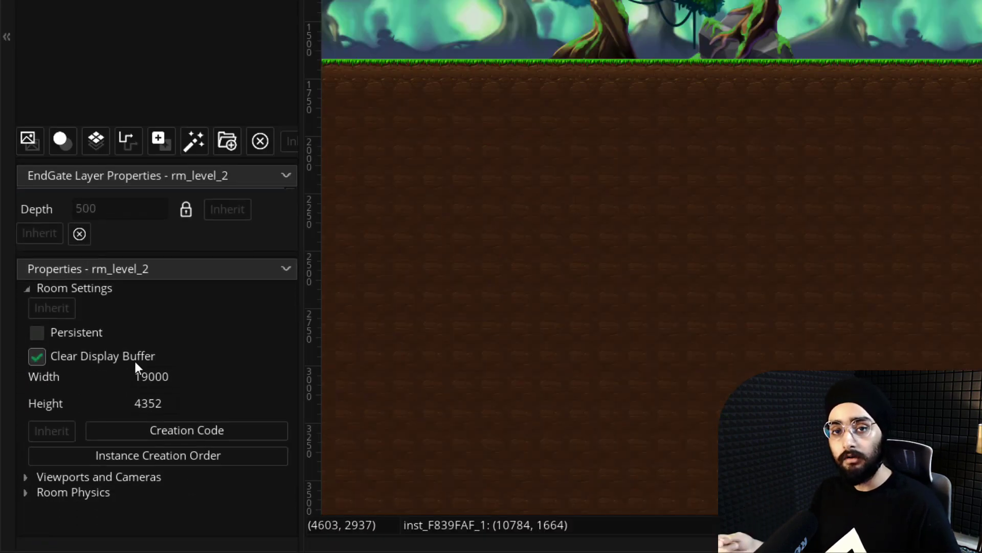
click(140, 378)
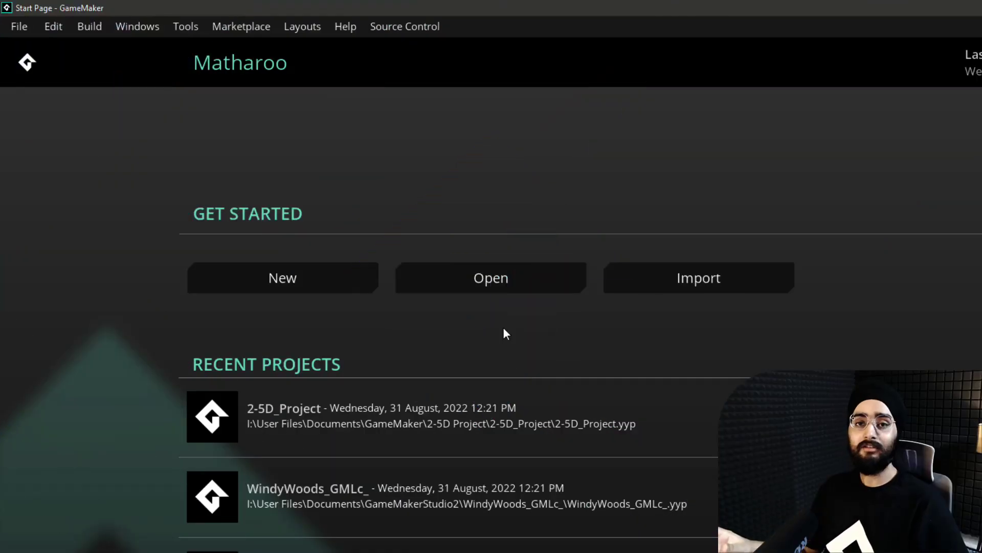
- Create a new project named "My Platformer" from the Windy Woods - GML Code template
click(294, 285)
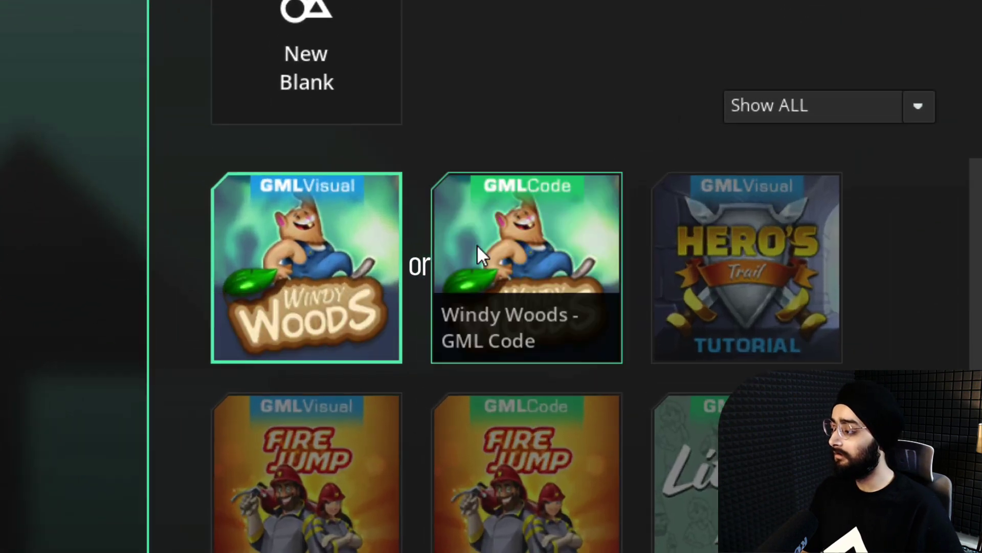
click(532, 266)
text(M)
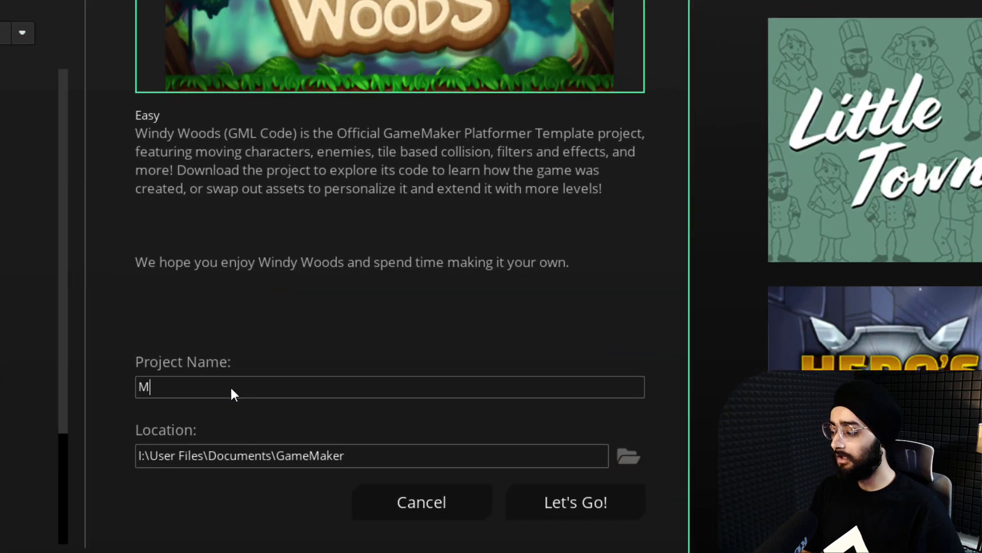
text(y Platformer)
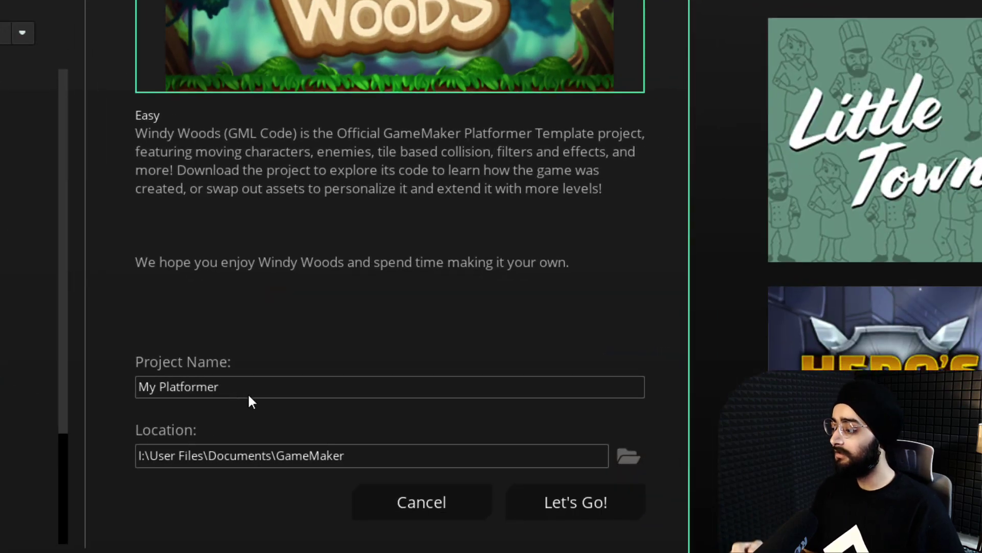
click(566, 517)
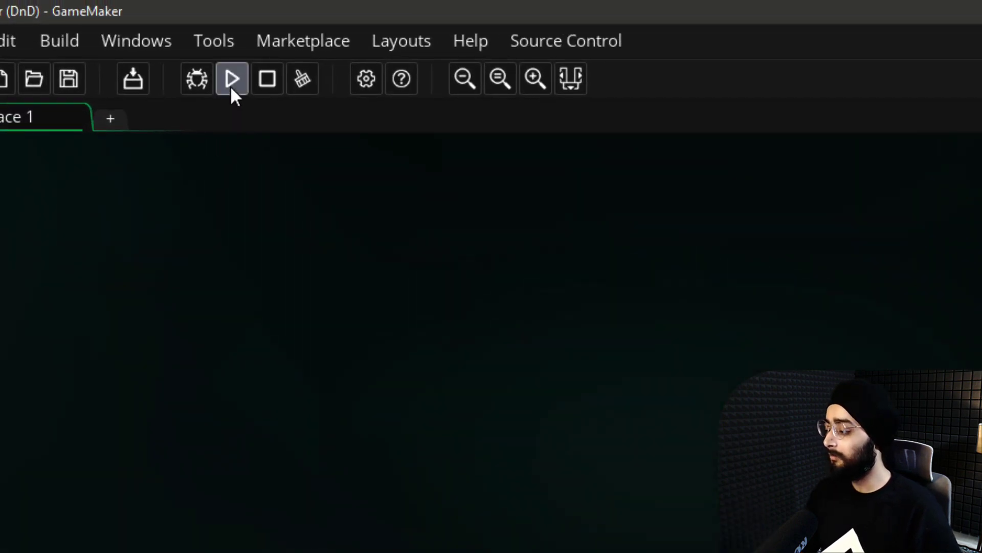
- Run the new project and start playing from the game's main menu
key(F5)
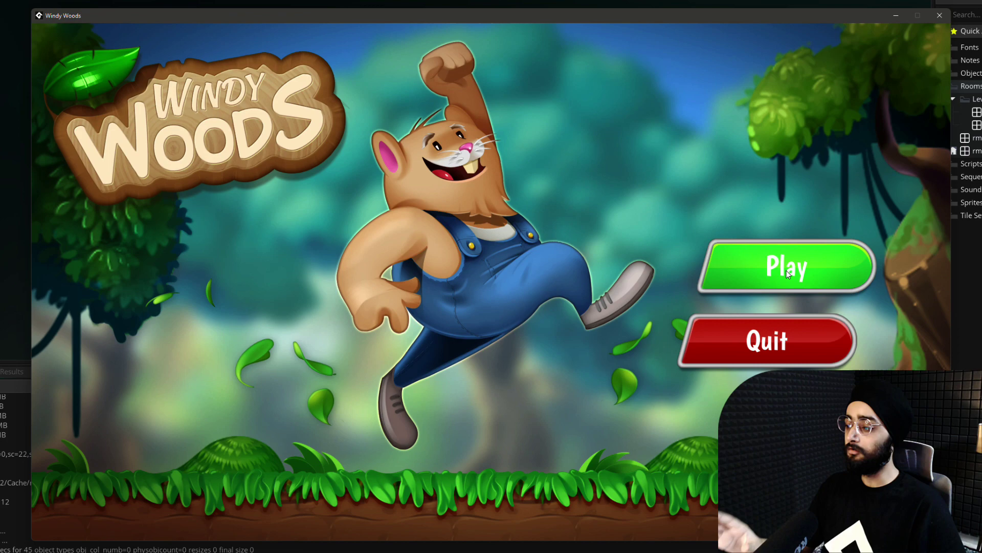
click(787, 270)
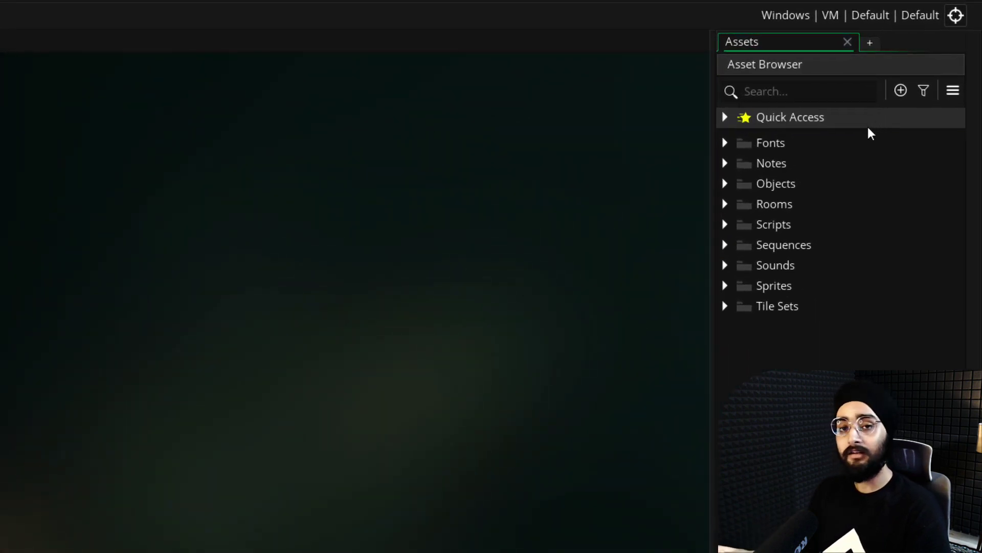
- In the room order, move rm_level_2 above rm_level_1 so that it directly follows rm_menu
click(725, 204)
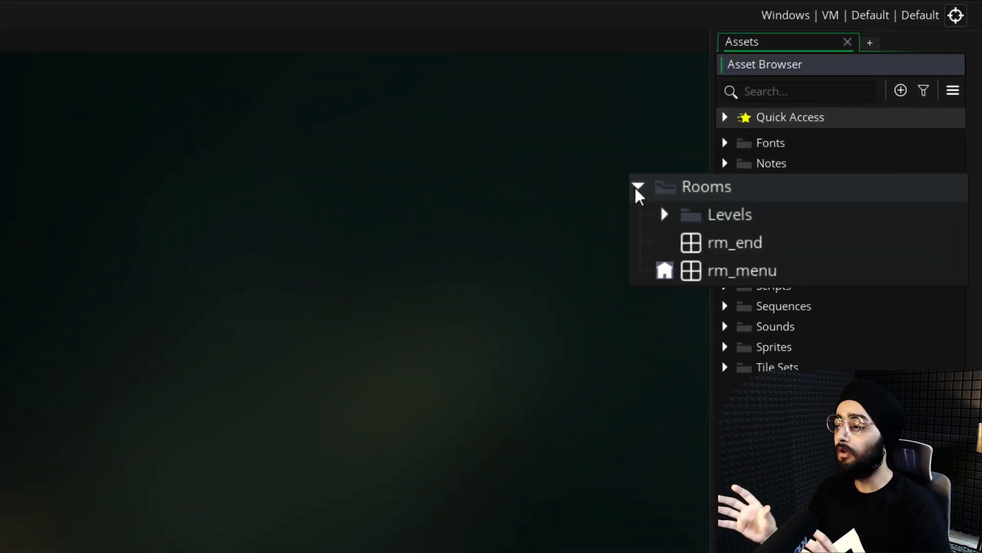
click(744, 225)
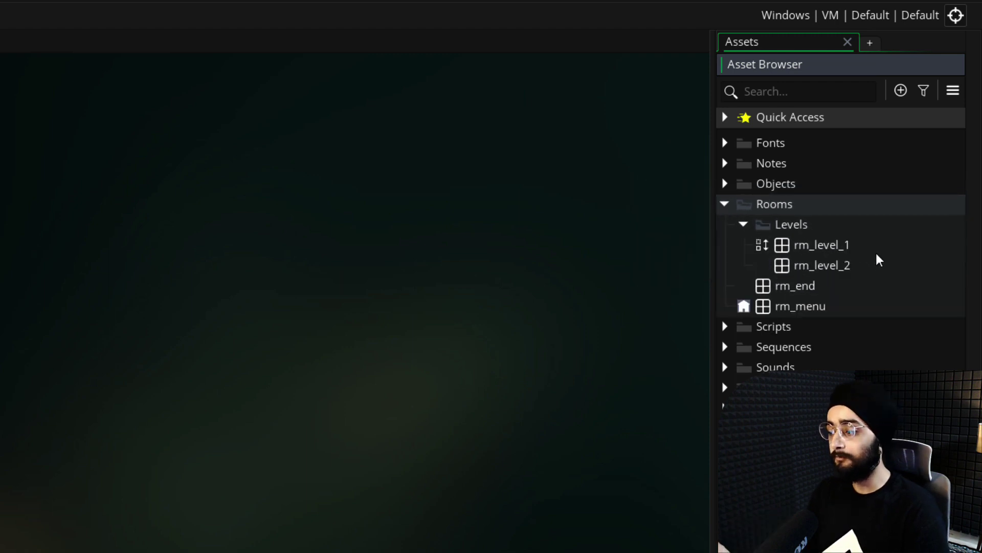
click(818, 267)
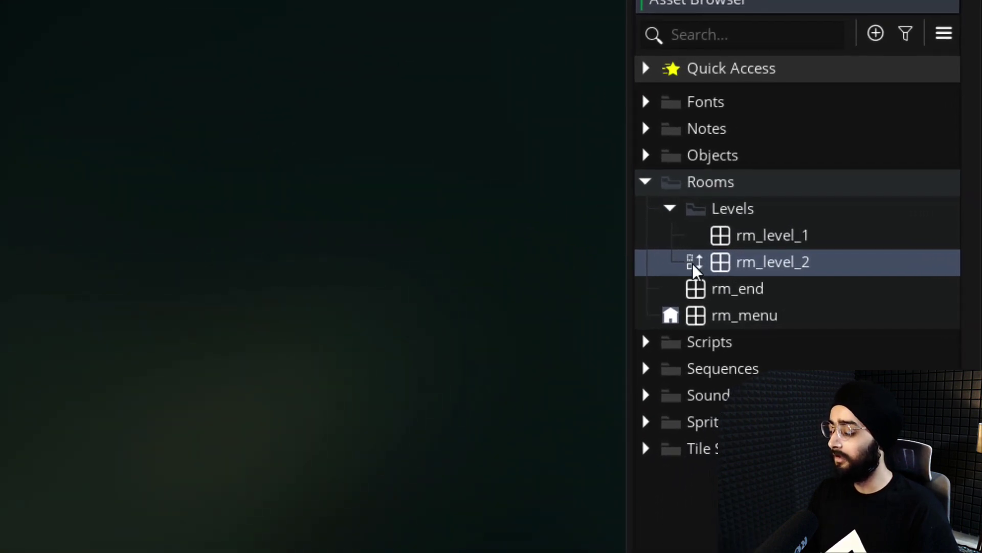
click(695, 263)
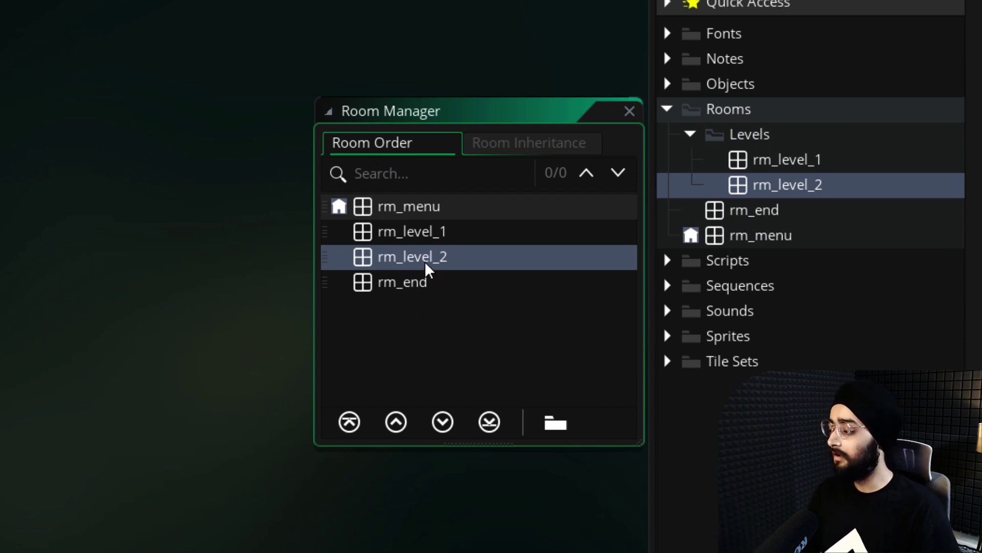
drag(426, 270, 435, 238)
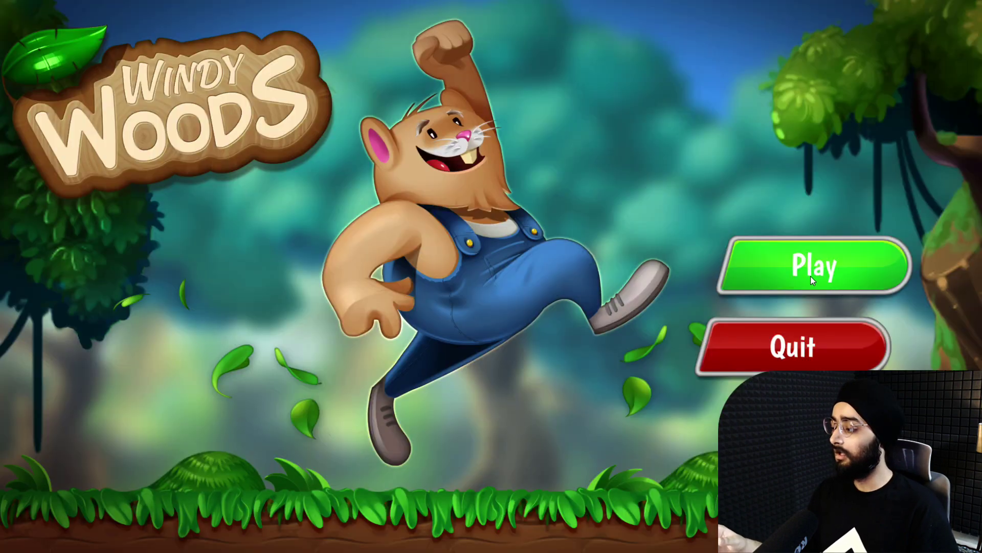
- Start the running game from its main menu and walk the character forward to test the first level
click(810, 276)
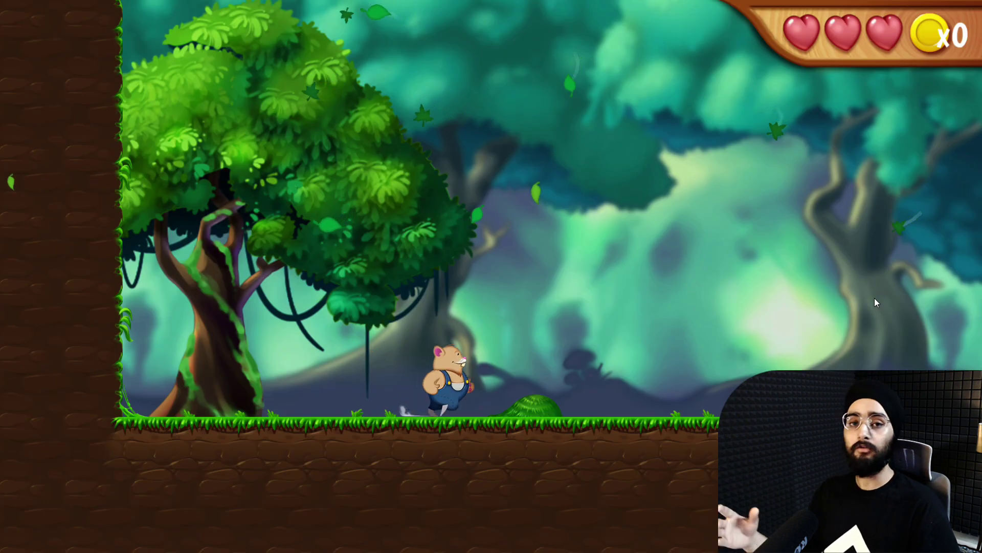
key(Right)
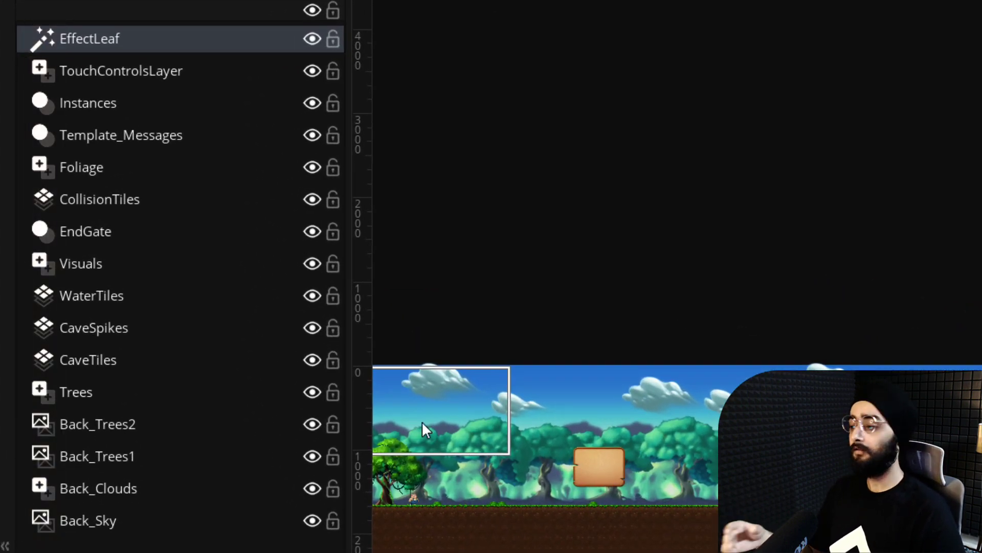
- Delete the Template_Messages layer, together with its wooden message board, from rm_level_2
click(93, 109)
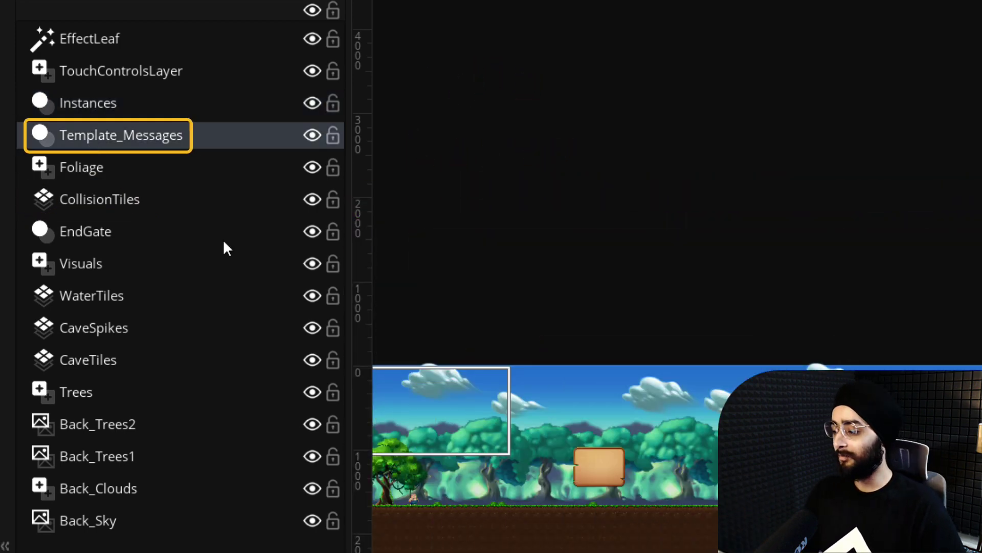
ctrl+scroll(557, 443, up, 5)
click(590, 467)
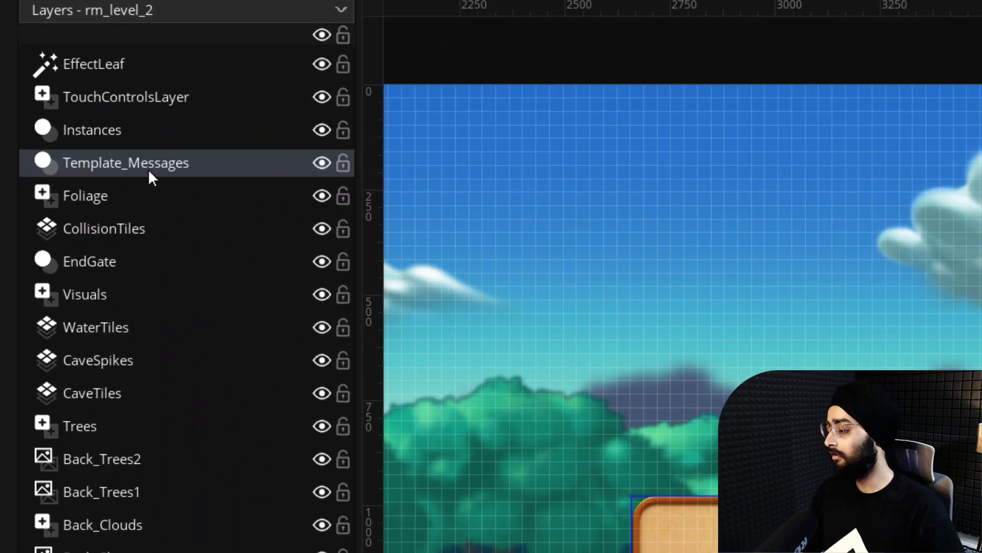
right_click(148, 172)
click(204, 230)
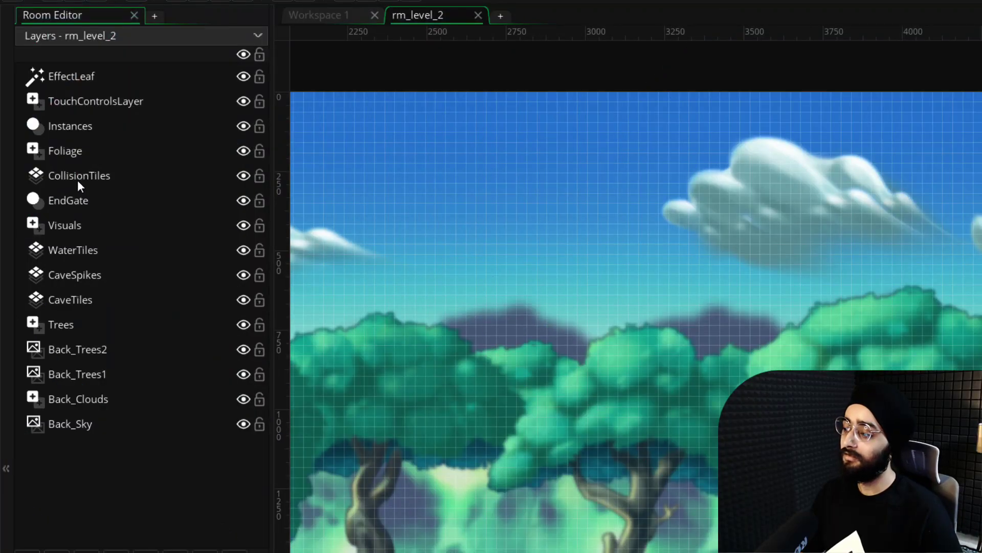
- Select the CollisionTiles layer of rm_level_2 and widen the tile palette to show more of the tile set
click(77, 180)
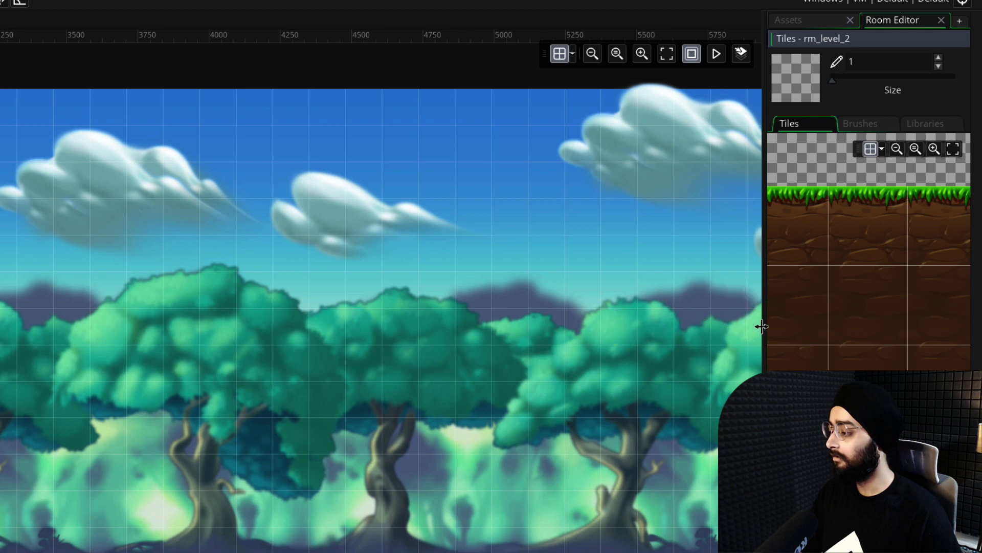
drag(762, 326, 586, 323)
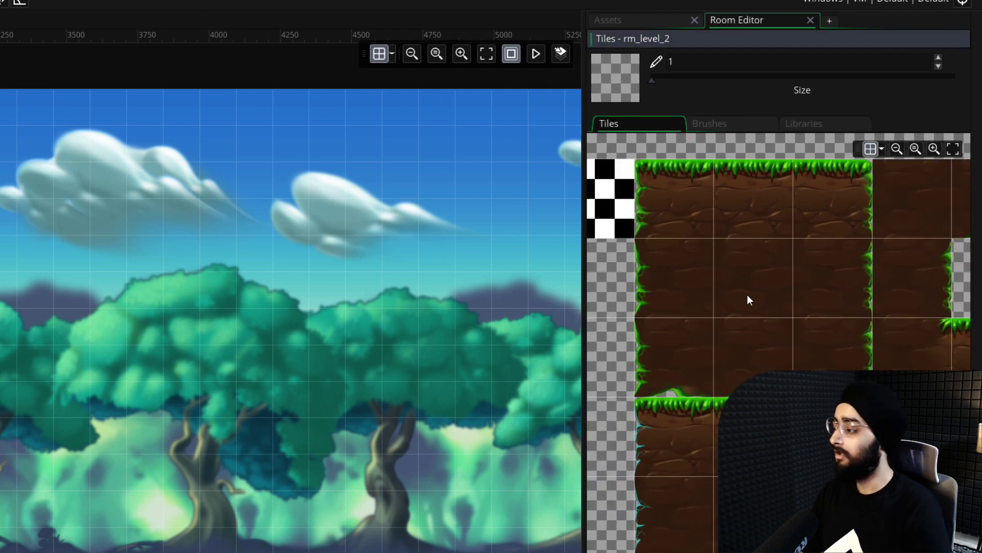
click(896, 149)
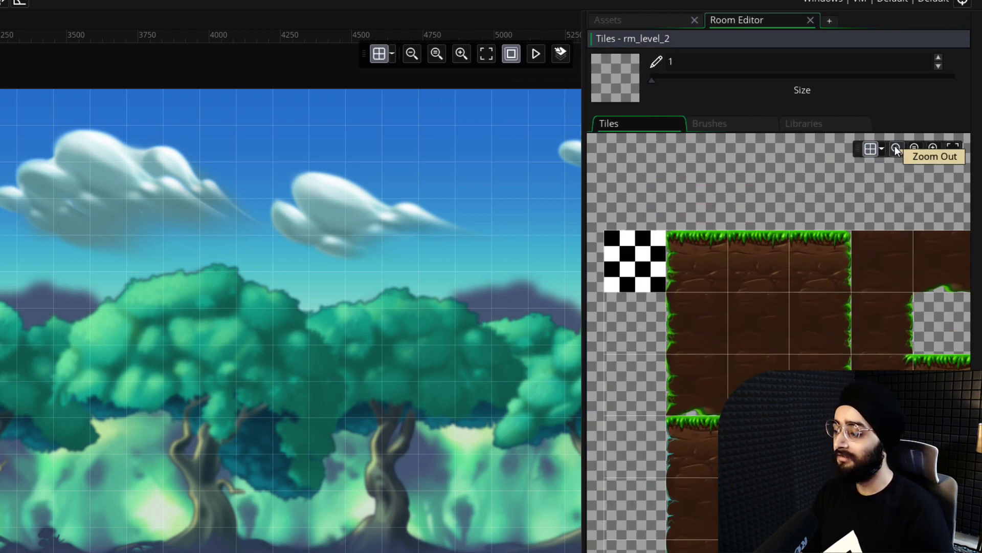
click(896, 147)
middle_drag(902, 317, 818, 303)
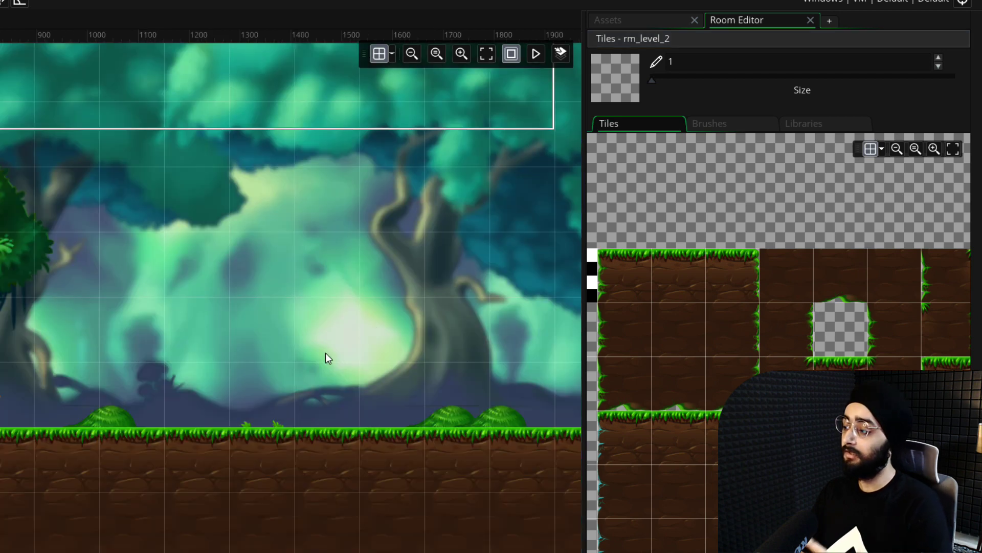
- Build a raised ledge three tiles wide and one tile high on the ground near the start, using left-corner, middle and right-corner grass tiles
middle_drag(325, 352, 272, 346)
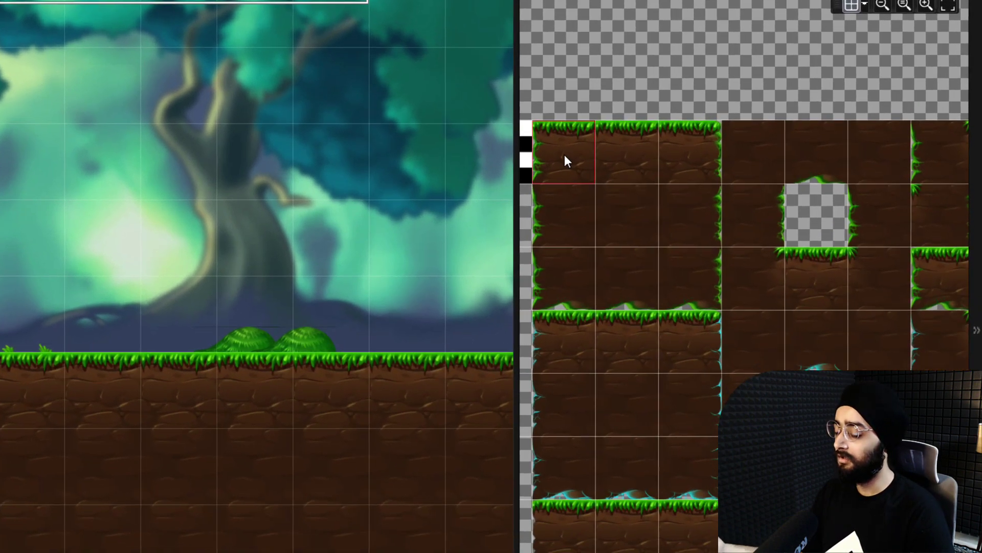
click(566, 161)
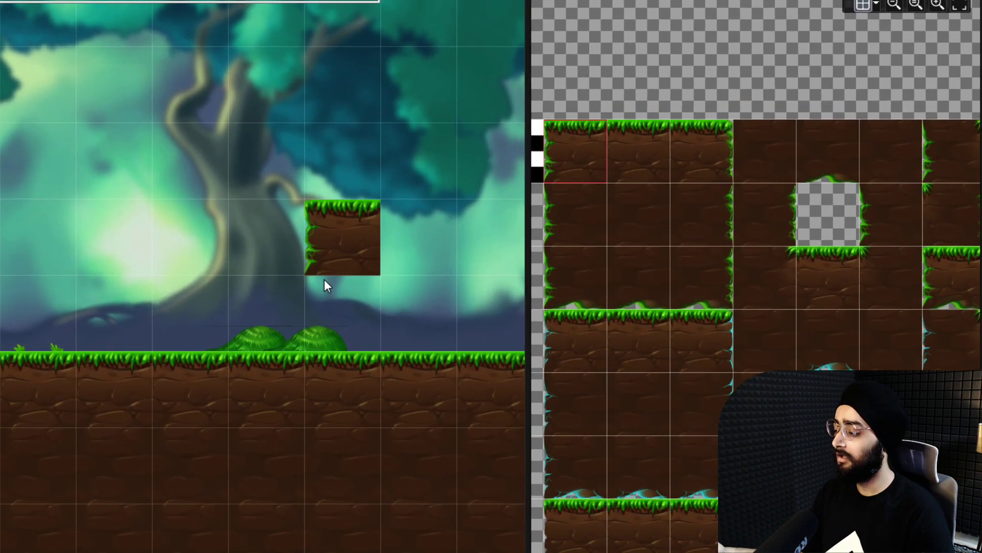
click(357, 281)
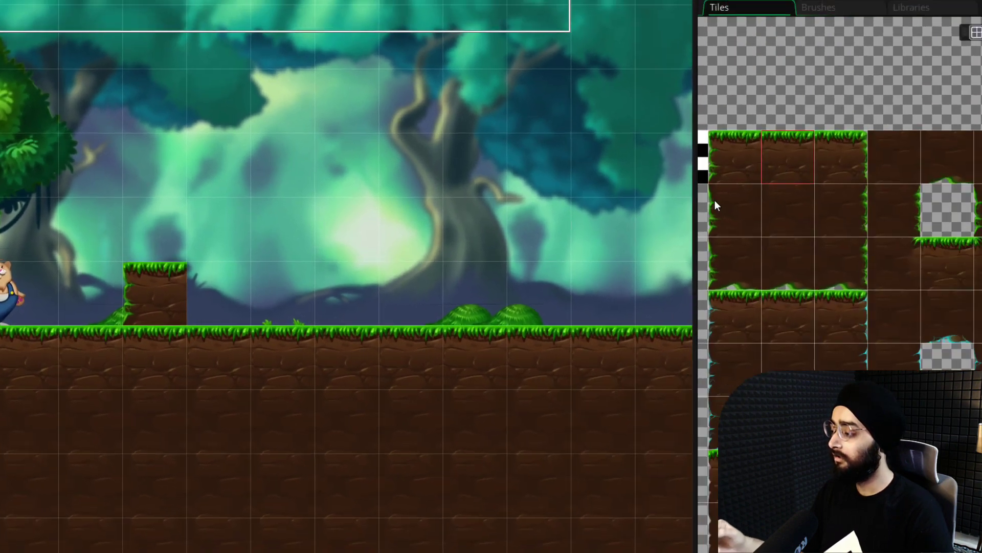
click(437, 276)
click(788, 172)
click(270, 290)
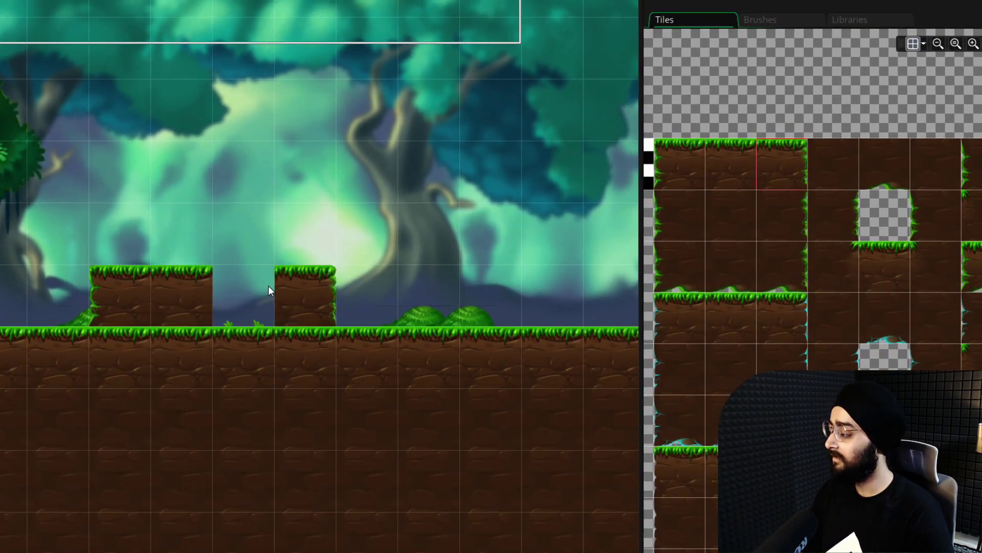
middle_drag(863, 254, 711, 256)
middle_drag(951, 251, 841, 255)
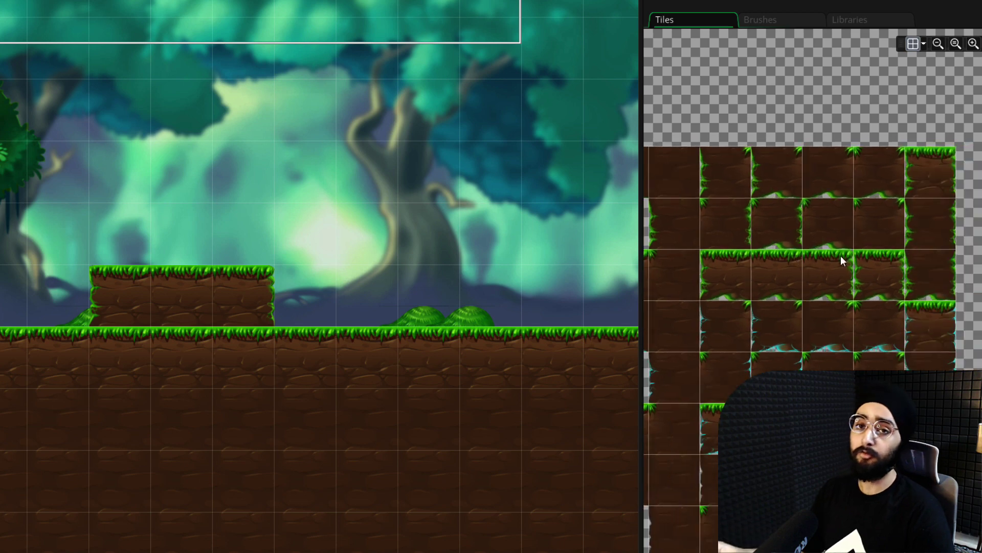
- Stack a standalone tile with grass edges on the middle of the three-tile ledge
click(926, 164)
click(258, 237)
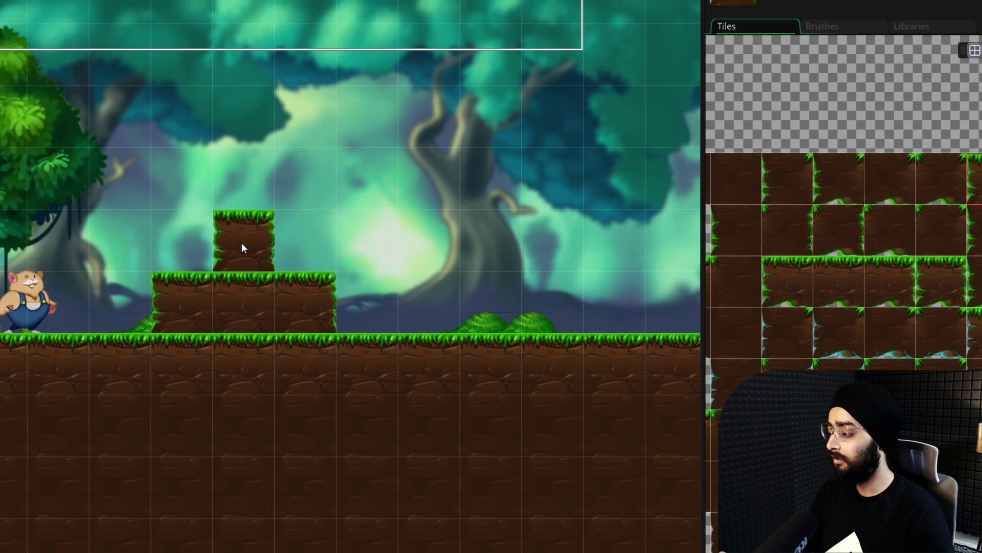
- Try the standalone grass tile in place of the ledge's right and middle tiles and floating in the air above
click(347, 275)
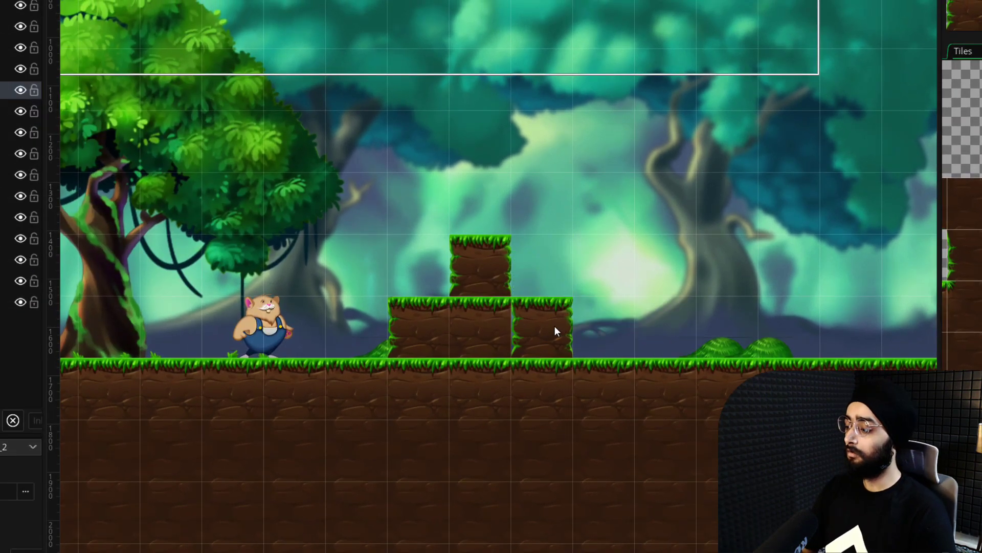
mouse_move(554, 325)
middle_down()
mouse_move(399, 326)
mouse_move(718, 325)
mouse_move(559, 333)
middle_up()
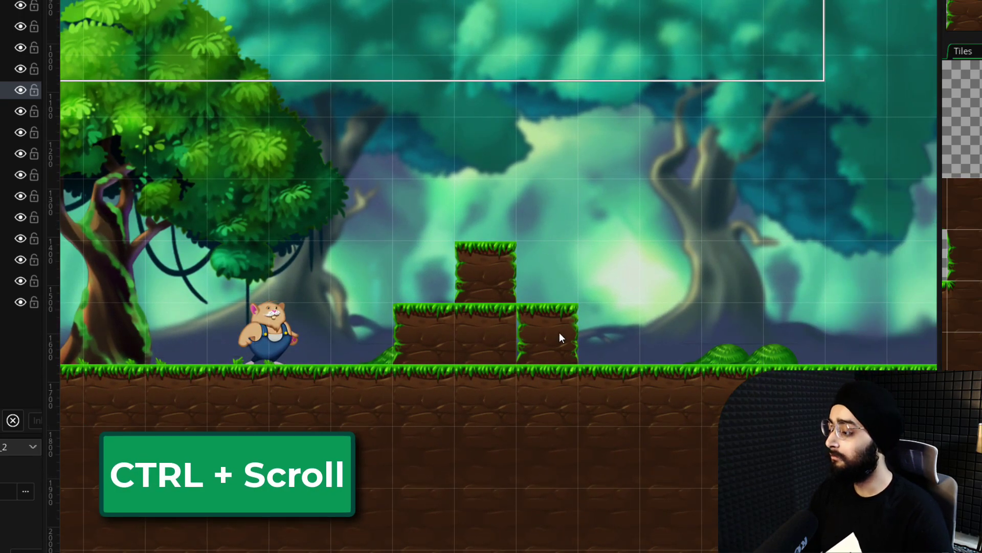
ctrl+scroll(478, 334, up, 3)
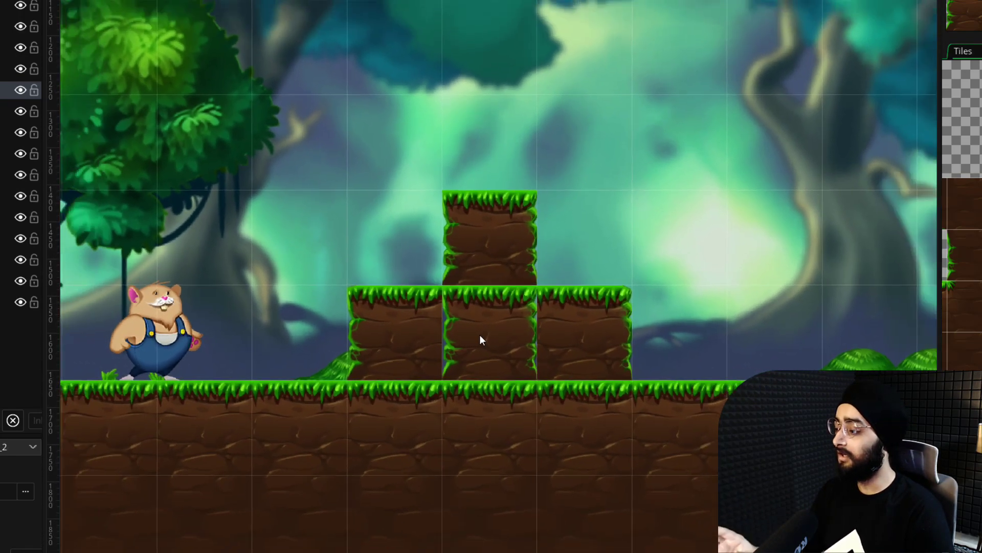
ctrl+scroll(480, 334, down, 2)
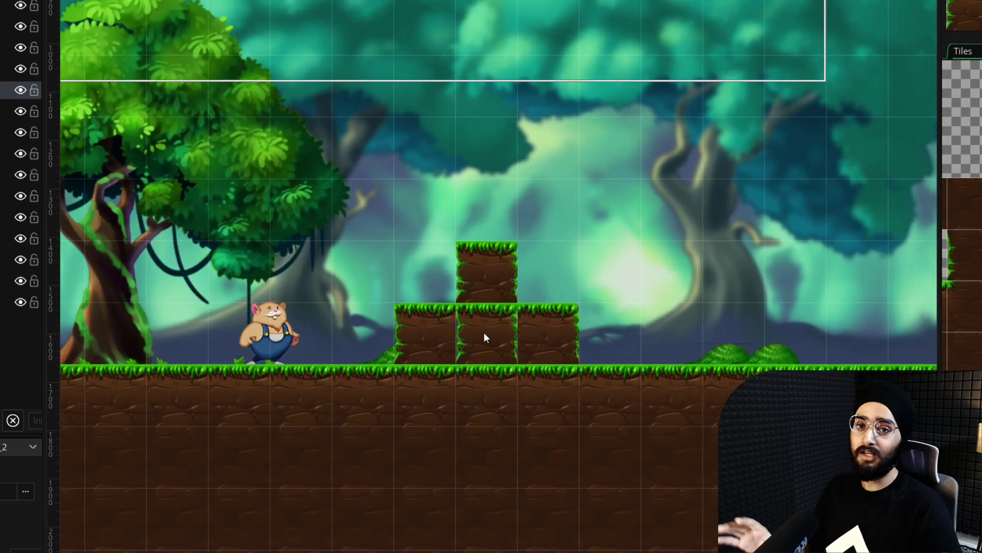
click(364, 205)
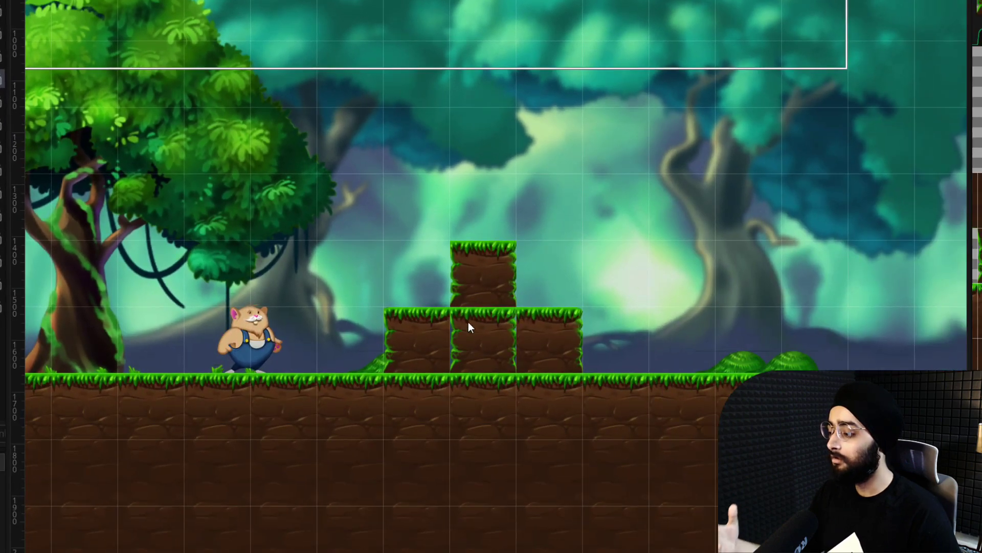
alt+drag(469, 322, 523, 324)
ctrl+alt+drag(523, 324, 517, 299)
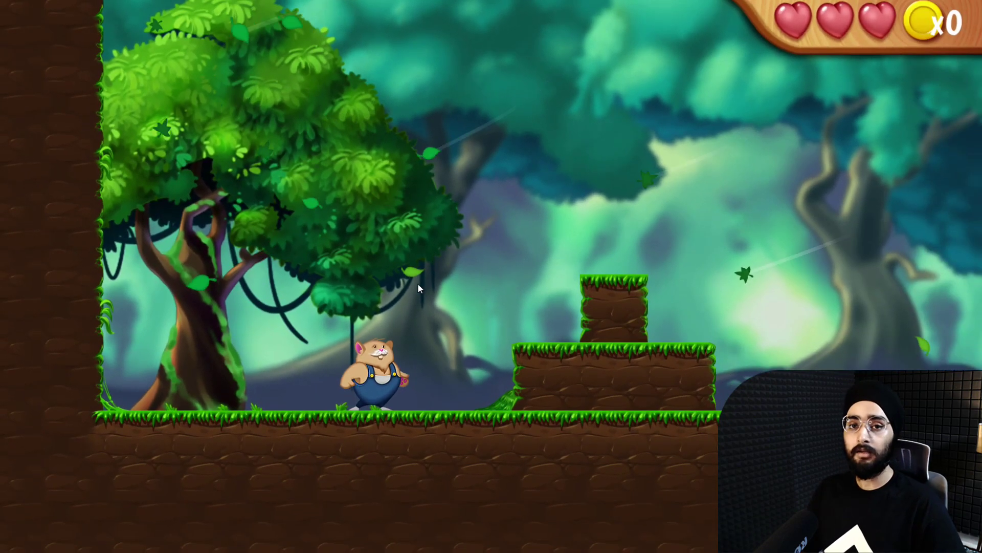
- Playtest rm_level_2 by walking the character up to the ledge and jumping onto and over the stacked block
key(Right)
key(Right)
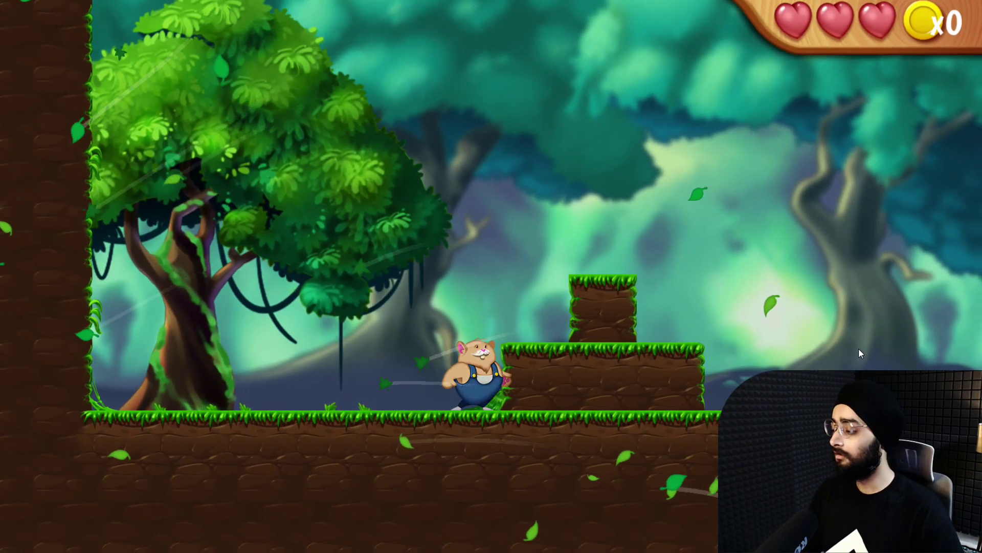
key(Left)
key(Right)
key(space)
key(Left)
key(Right)
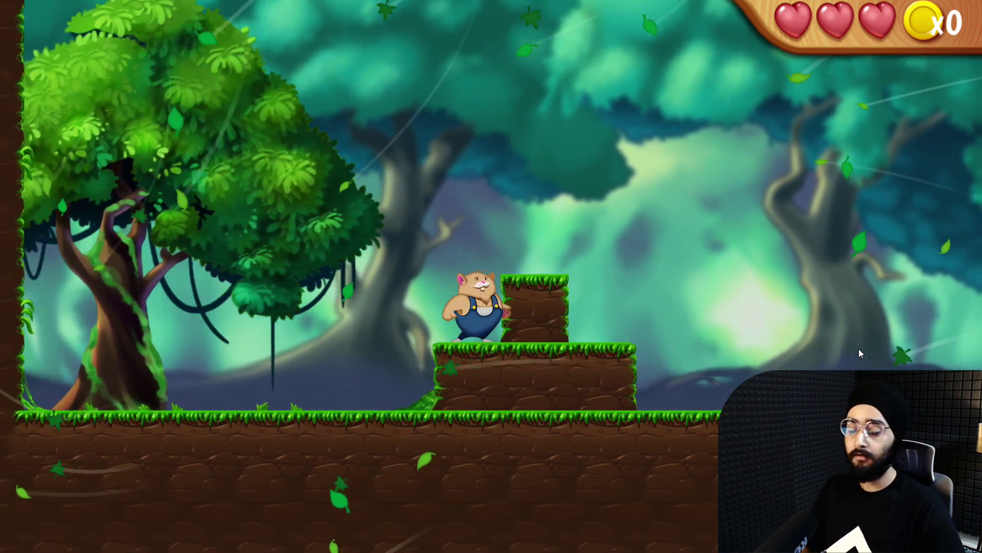
key(space)
key(Left)
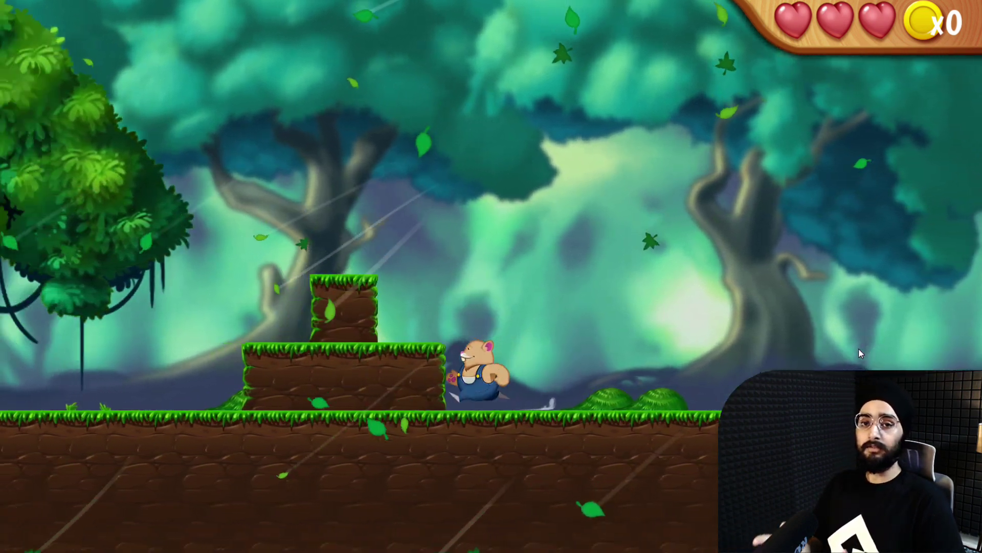
key(space)
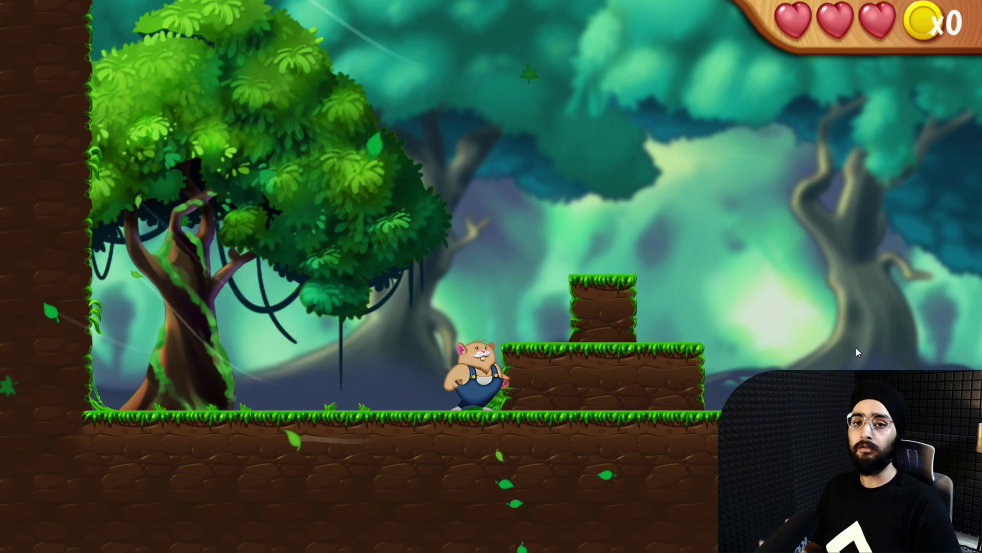
key(Left)
key(Right)
key(space)
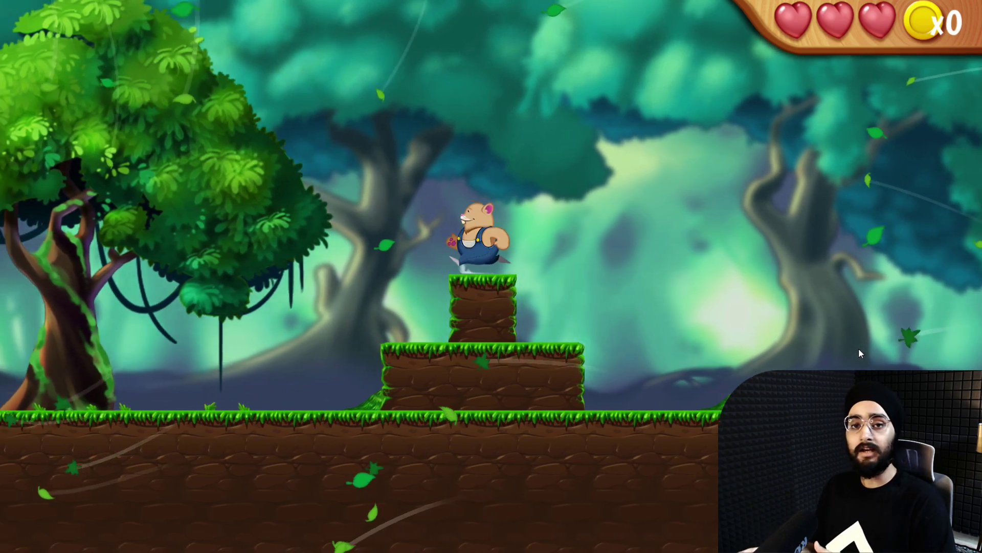
key(Left)
key(Right)
key(space)
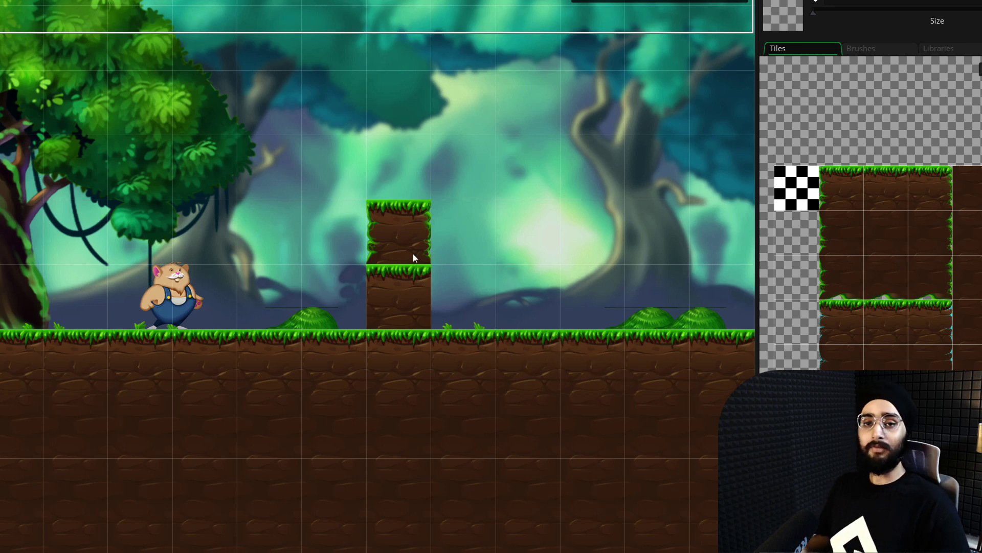
- Complete both ends of the ledge beneath the stacked block with left-corner and right-corner grass tiles
click(413, 253)
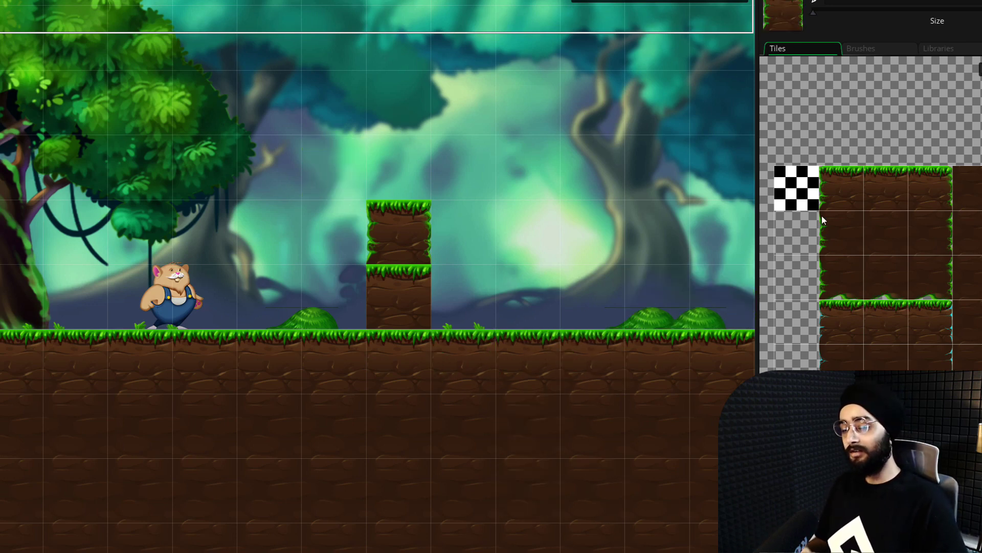
click(341, 306)
click(921, 195)
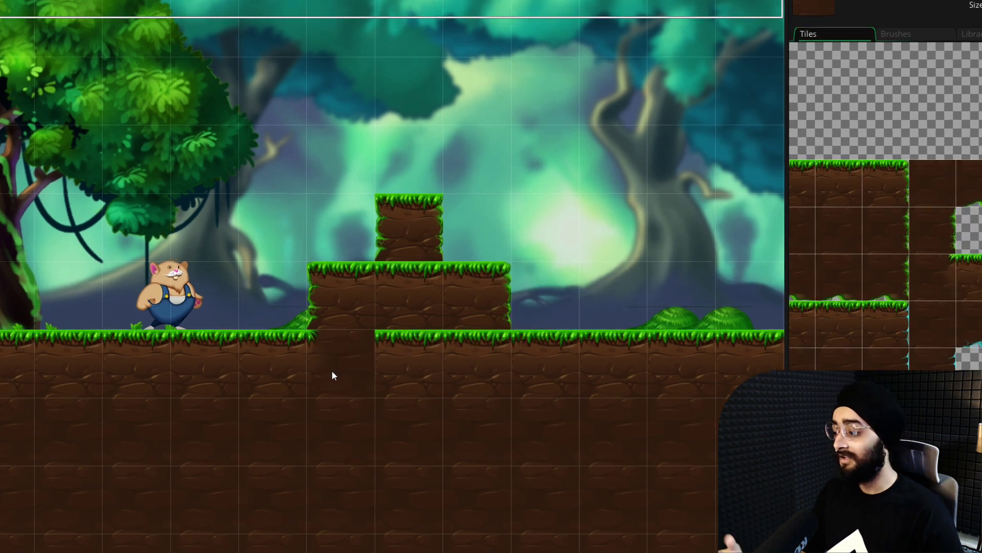
- Replace the grass tiles beneath the ledge and its stacked block with inner-corner and solid dirt tiles to blend them into the ground
click(321, 365)
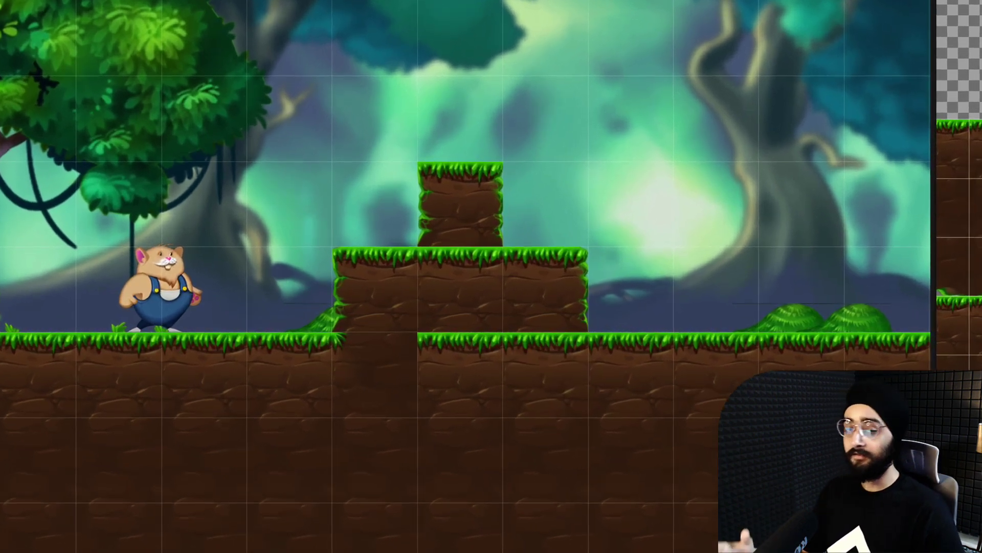
click(892, 278)
click(539, 386)
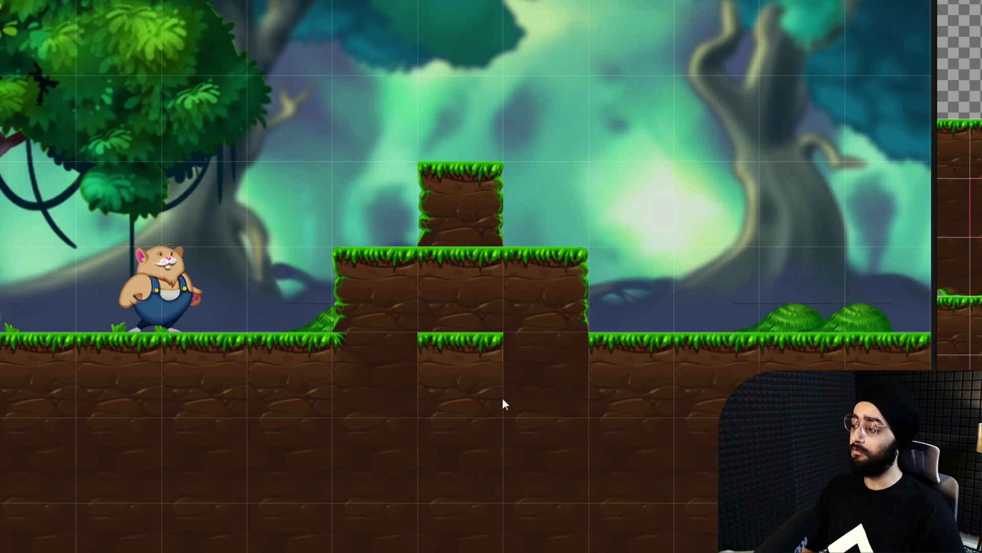
click(450, 397)
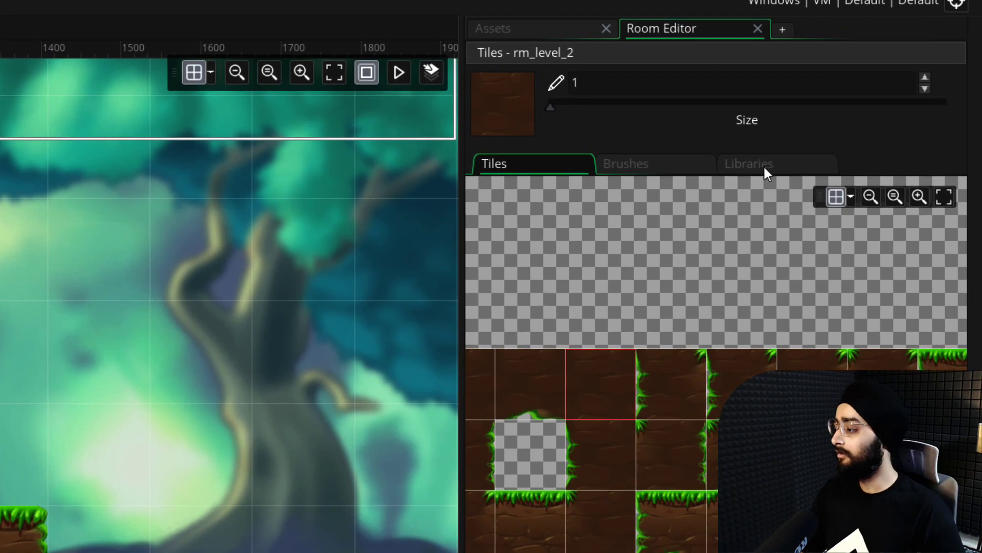
- Choose the normal auto tile set from the Auto Tile Library for painting the ground
click(763, 163)
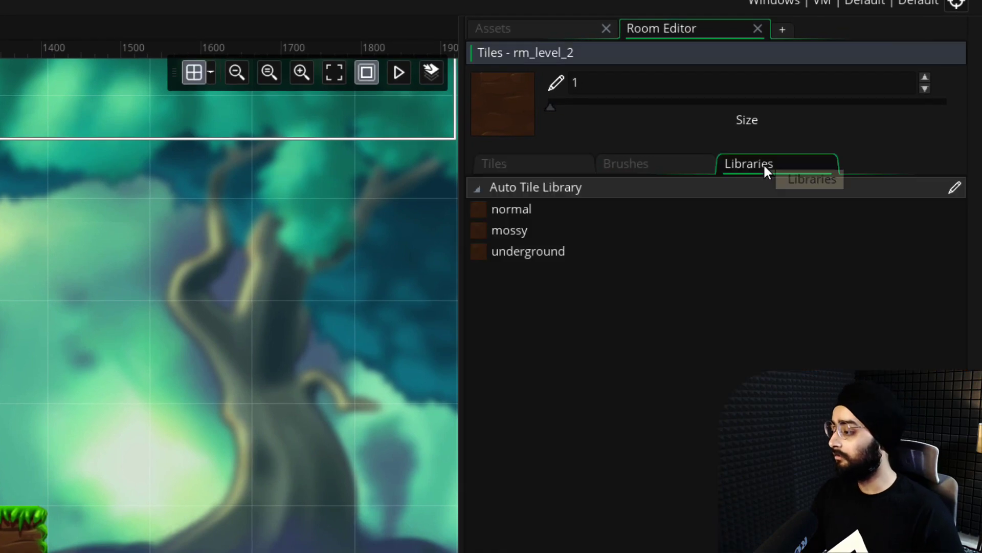
click(512, 210)
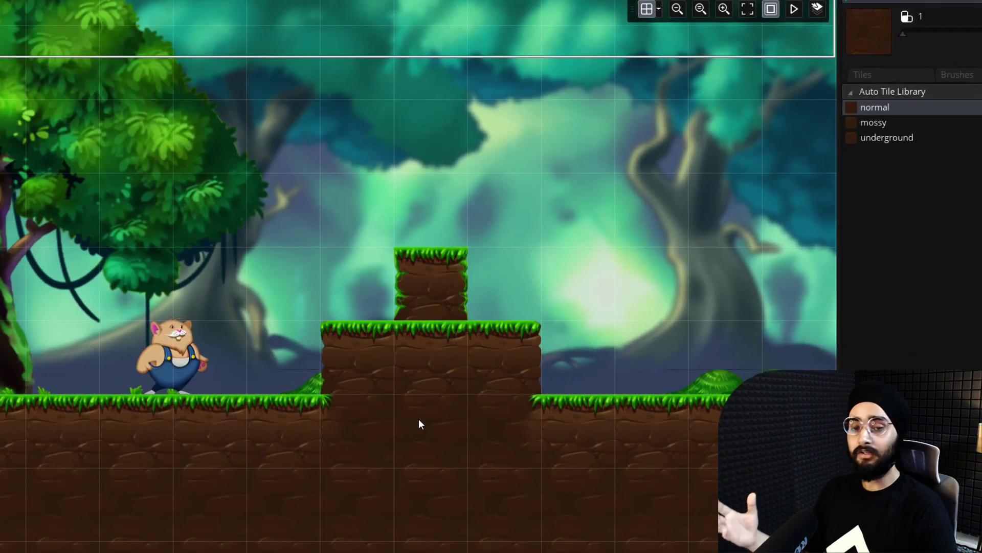
- Try the normal auto tile by painting tall ground blocks, cutting a pit and reshaping the terrain near the start
drag(416, 480, 430, 287)
mouse_move(442, 357)
mouse_down()
mouse_move(636, 436)
mouse_move(761, 329)
mouse_move(760, 304)
mouse_move(469, 229)
mouse_up()
mouse_move(468, 227)
right_down()
mouse_move(438, 427)
mouse_move(566, 285)
mouse_move(723, 258)
right_up()
click(720, 264)
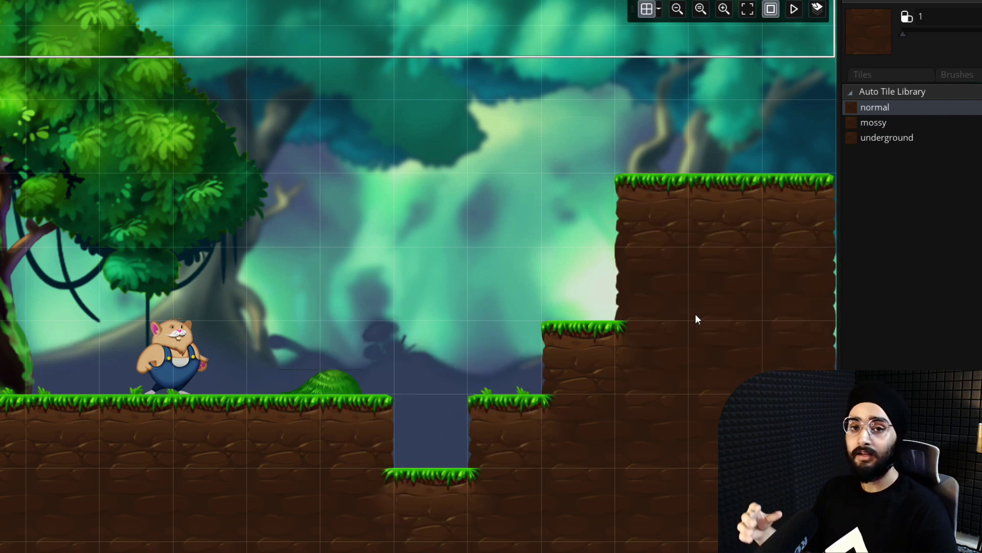
right_click(695, 313)
click(665, 311)
middle_drag(660, 311, 517, 299)
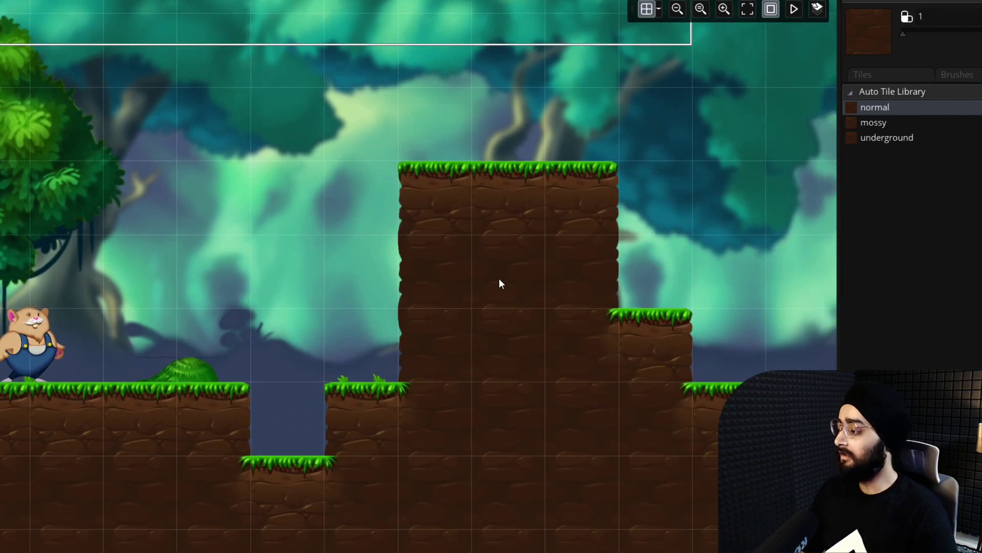
- Undo the trial pit and tall ground block
key(ctrl+z)
key(ctrl+z)
key(ctrl+z)
key(ctrl+z)
key(ctrl+z)
key(ctrl+z)
key(ctrl+z)
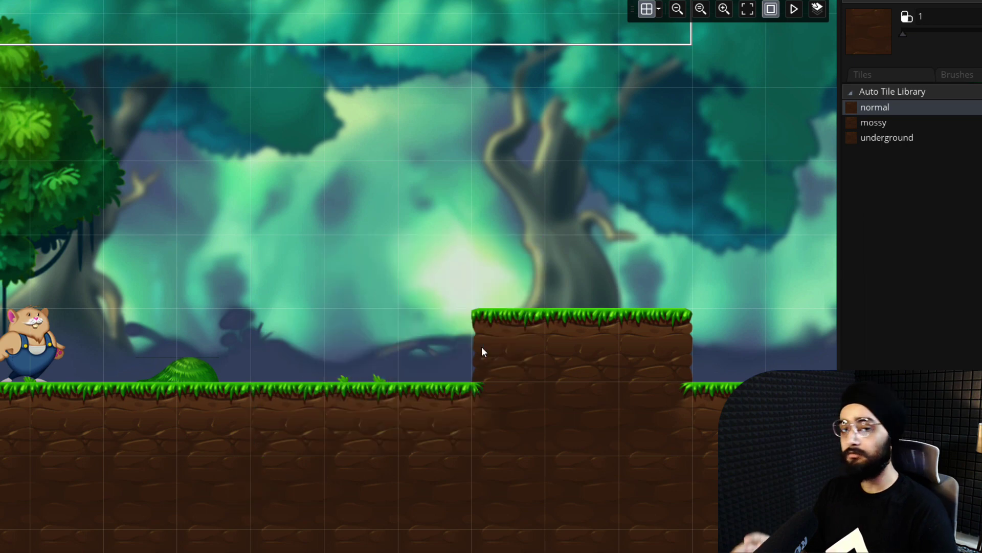
- Paint three tall ground pillars, each three tiles wide, with gaps between them
scroll(291, 391, down, 5)
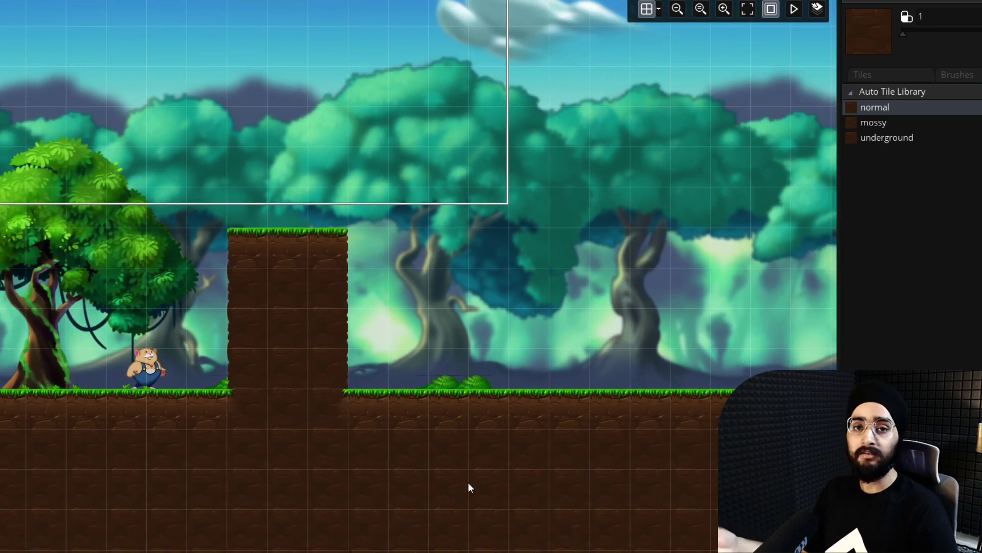
mouse_move(468, 482)
mouse_down()
mouse_move(491, 370)
mouse_move(489, 273)
mouse_up()
drag(689, 249, 696, 361)
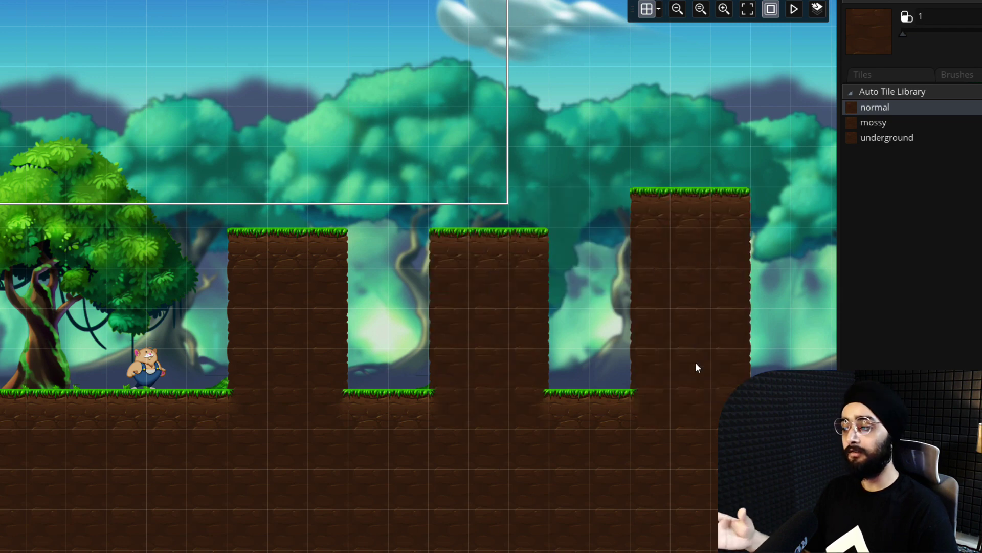
- Bridge the pillars overhead with ground tiles, and erase everything higher than two tiles above the ground
mouse_move(489, 203)
mouse_down()
mouse_move(477, 213)
mouse_move(287, 215)
mouse_up()
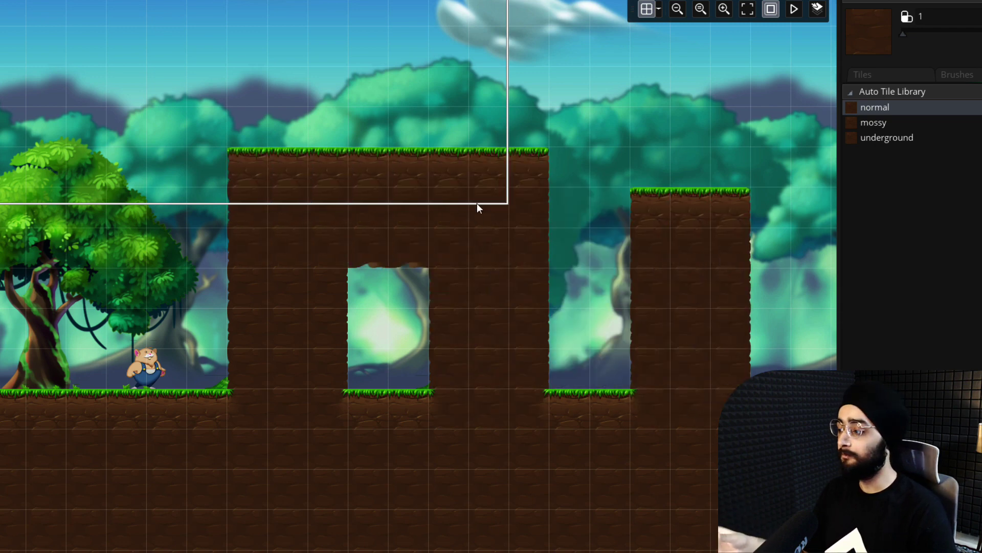
drag(476, 207, 688, 210)
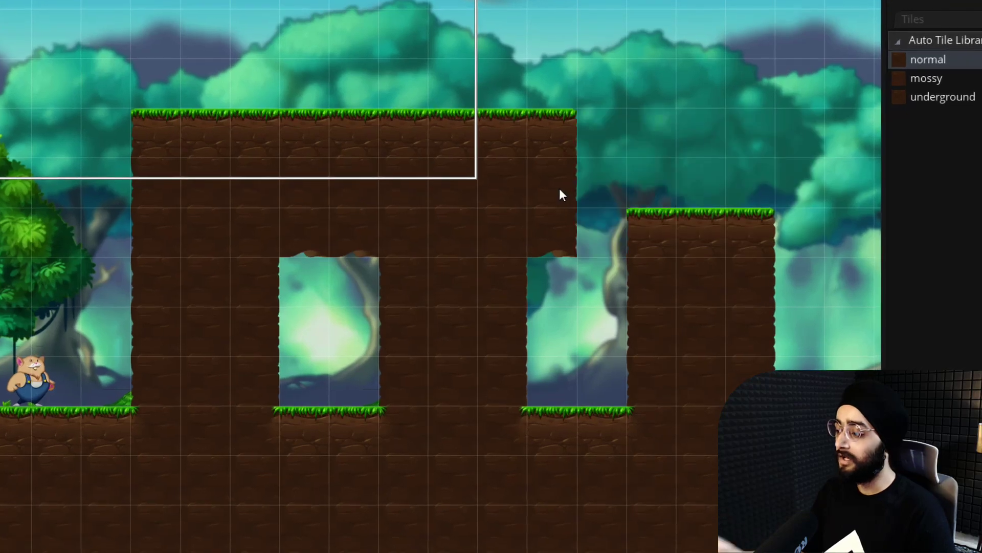
mouse_move(560, 195)
right_down()
mouse_move(198, 184)
mouse_move(208, 272)
mouse_move(760, 284)
right_up()
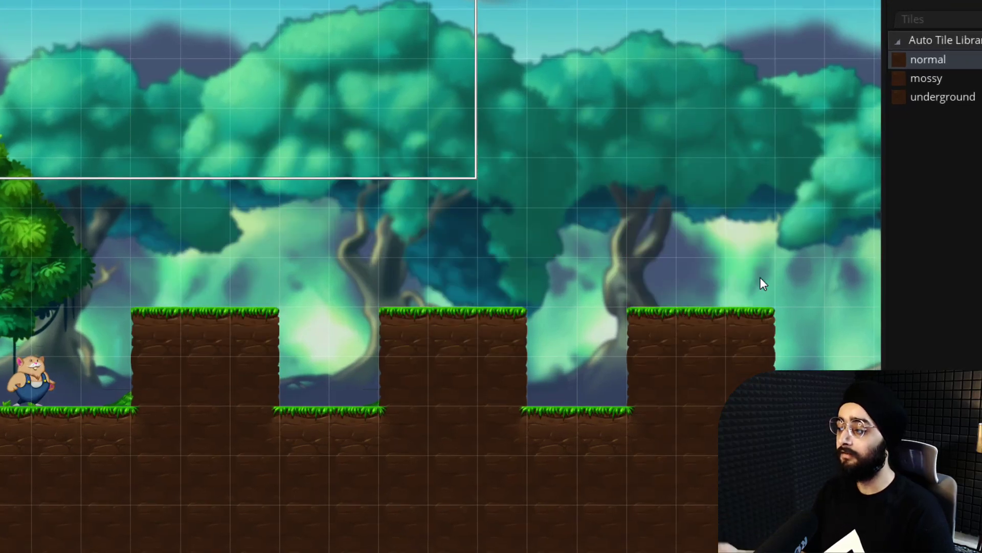
click(762, 281)
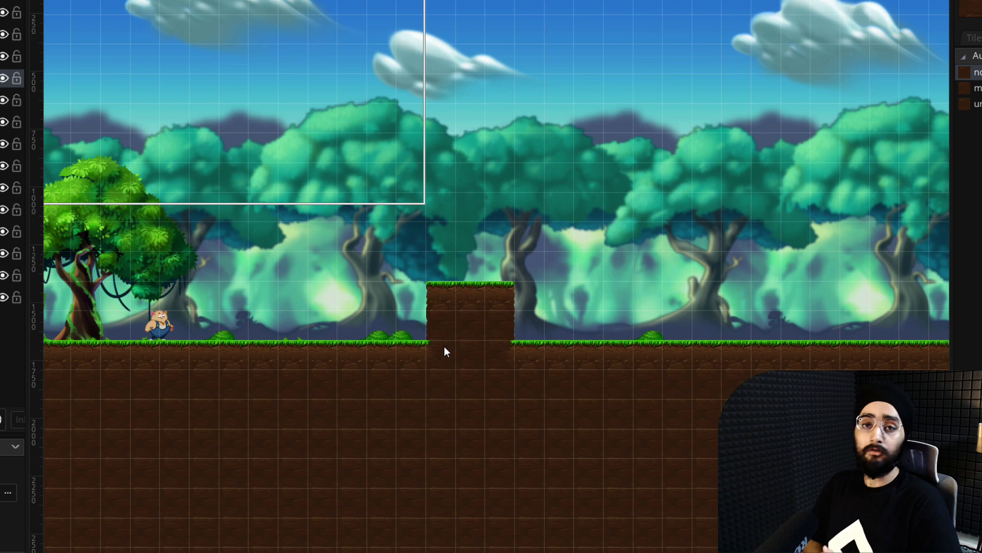
- Build a stepped block two tiles high and a tall three-tile-wide column with two-tile-high ledges on both sides
click(444, 346)
drag(675, 352, 687, 161)
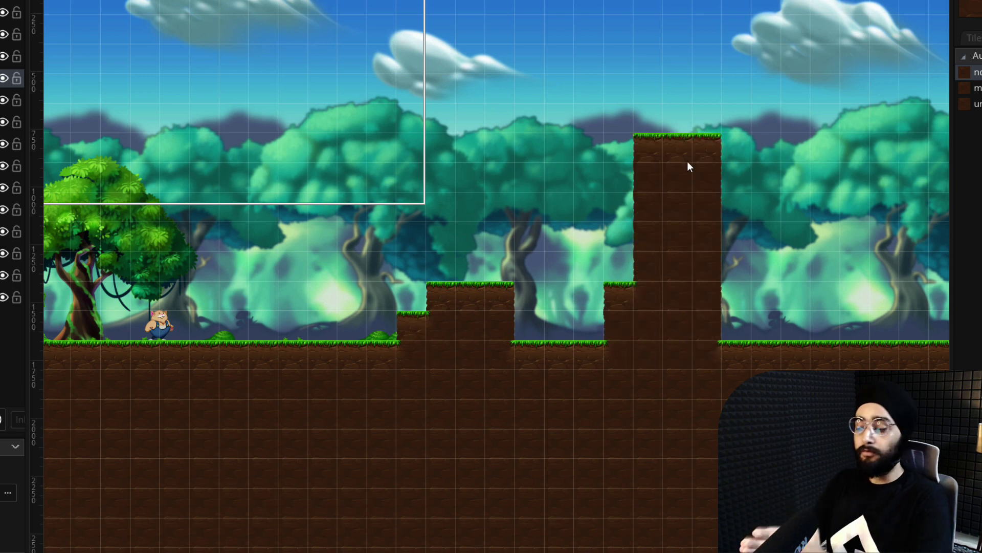
middle_drag(649, 239, 597, 242)
drag(689, 316, 773, 318)
- Dig a deep shaft three tiles wide between the stepped block and the tall column
ctrl+scroll(716, 317, down, 1)
middle_drag(602, 328, 467, 314)
right_drag(441, 310, 429, 335)
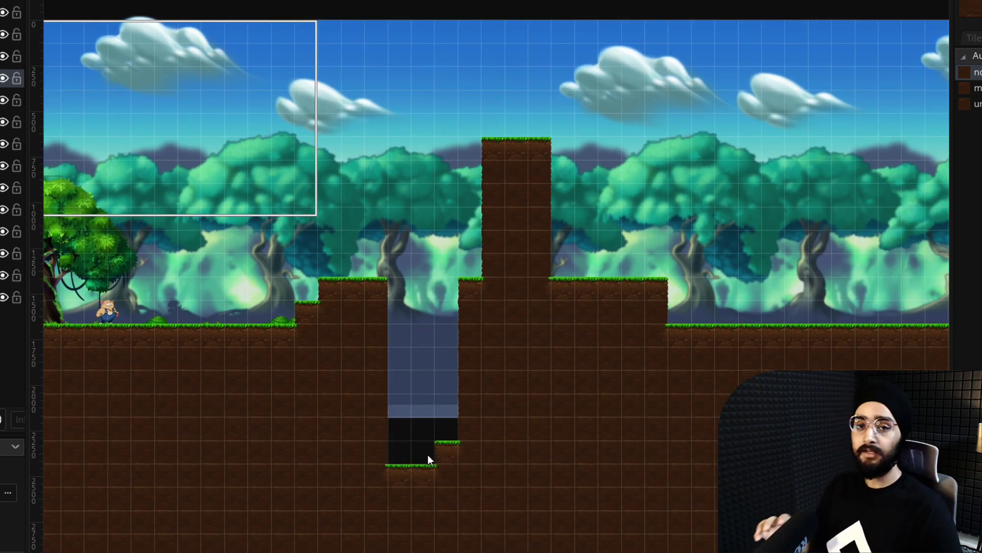
- Tunnel from the shaft beneath the tall column back up to the surface, shaping a stepped ground overhang at the exit
right_drag(507, 512, 668, 492)
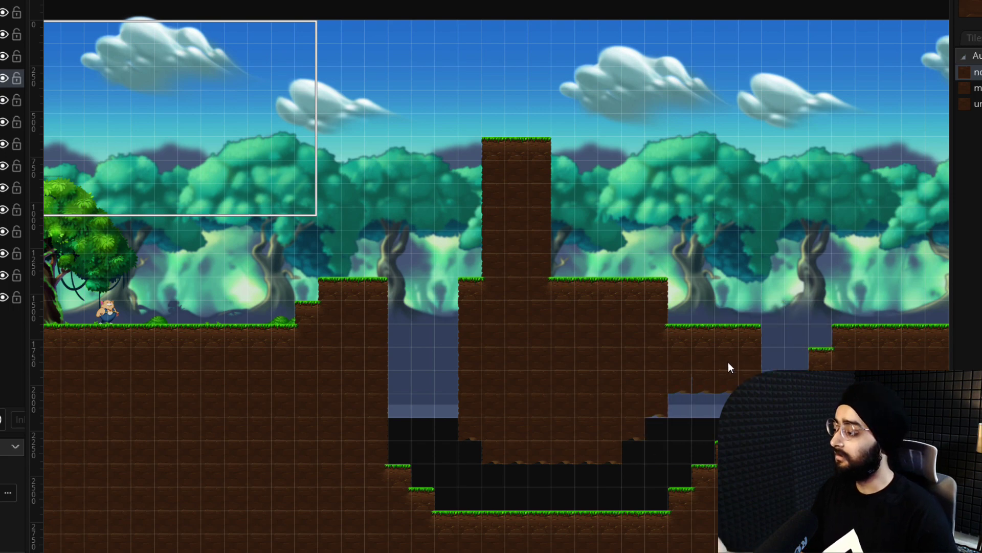
mouse_move(666, 354)
mouse_down()
mouse_move(708, 293)
mouse_move(756, 267)
mouse_up()
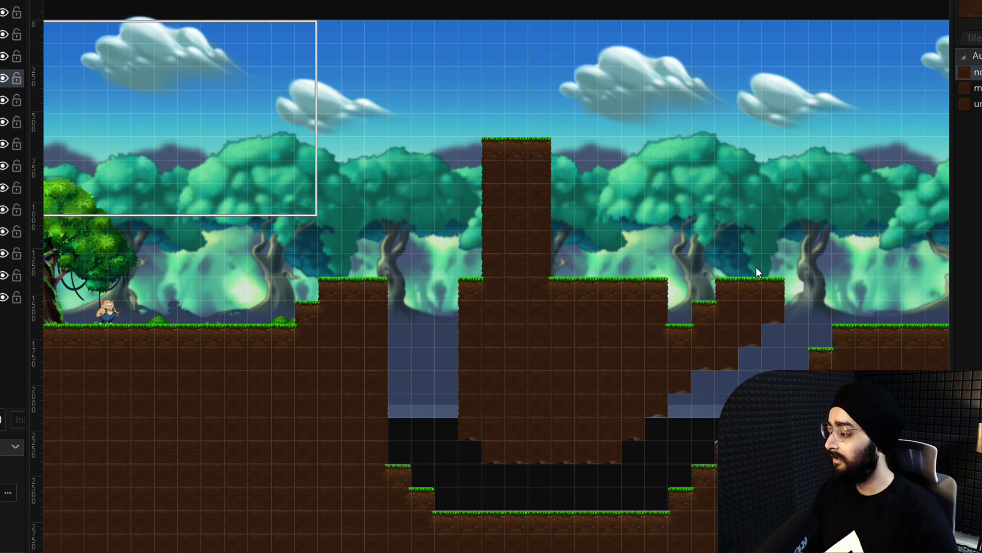
middle_drag(875, 333, 816, 336)
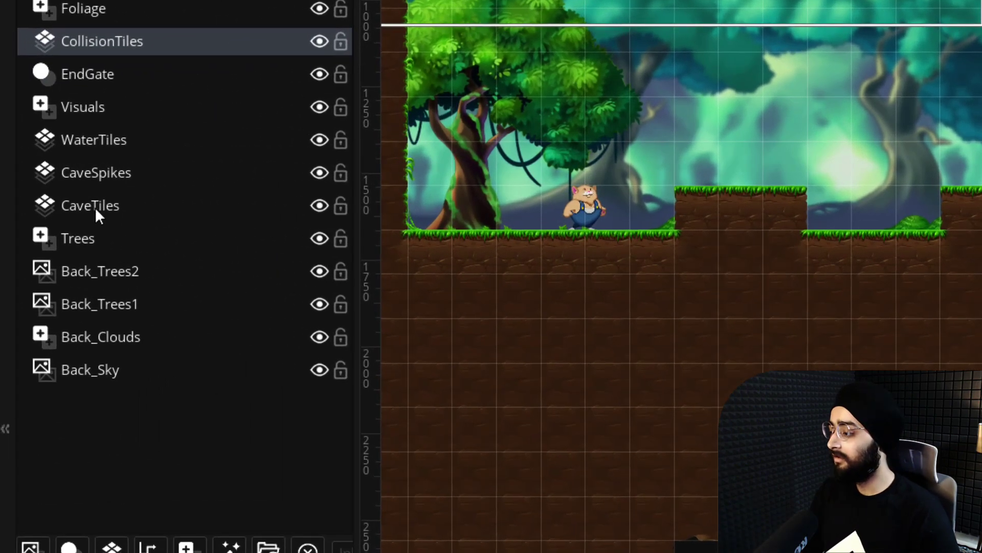
- On the CaveTiles layer, fill the shaft and tunnels with dark stone and cap both openings with the jagged rock-edge tile
click(90, 209)
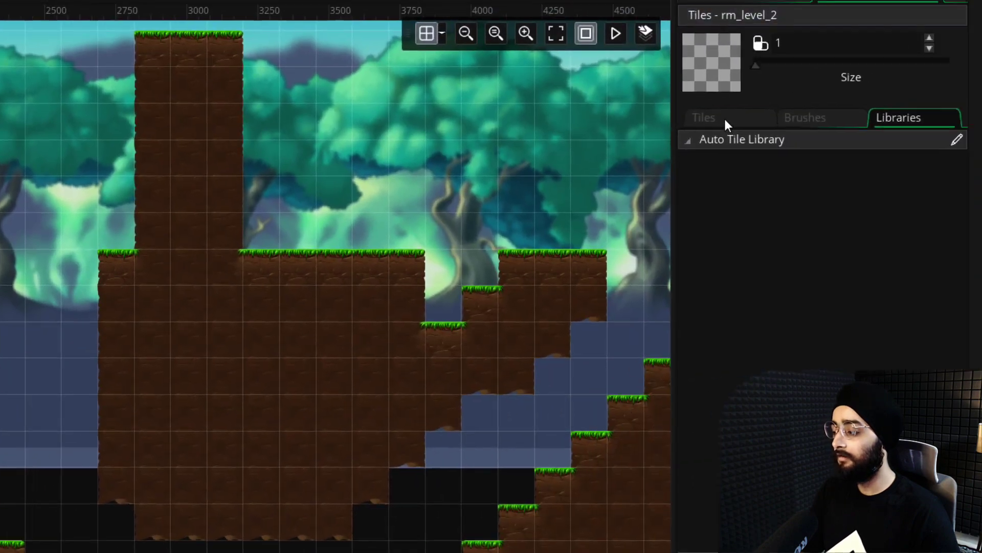
click(726, 120)
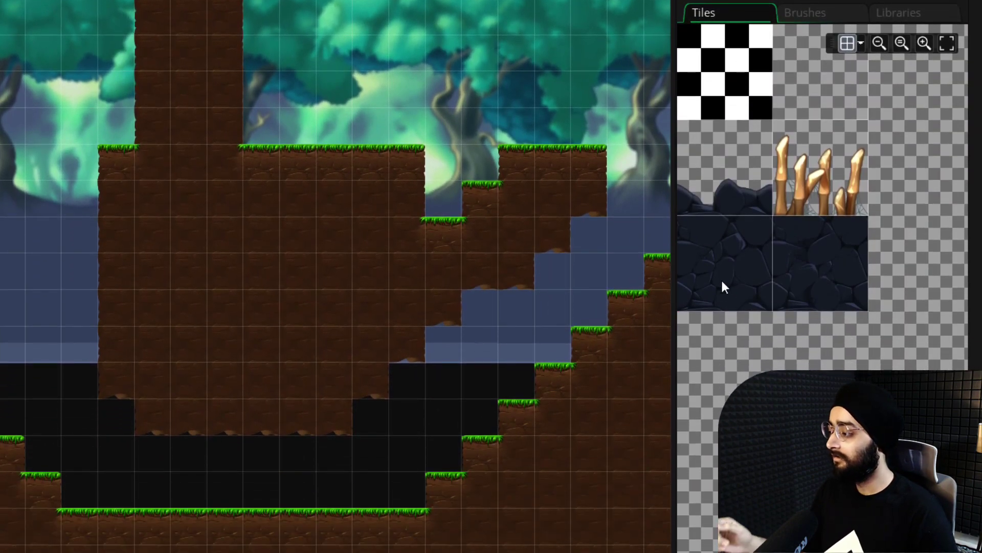
click(723, 286)
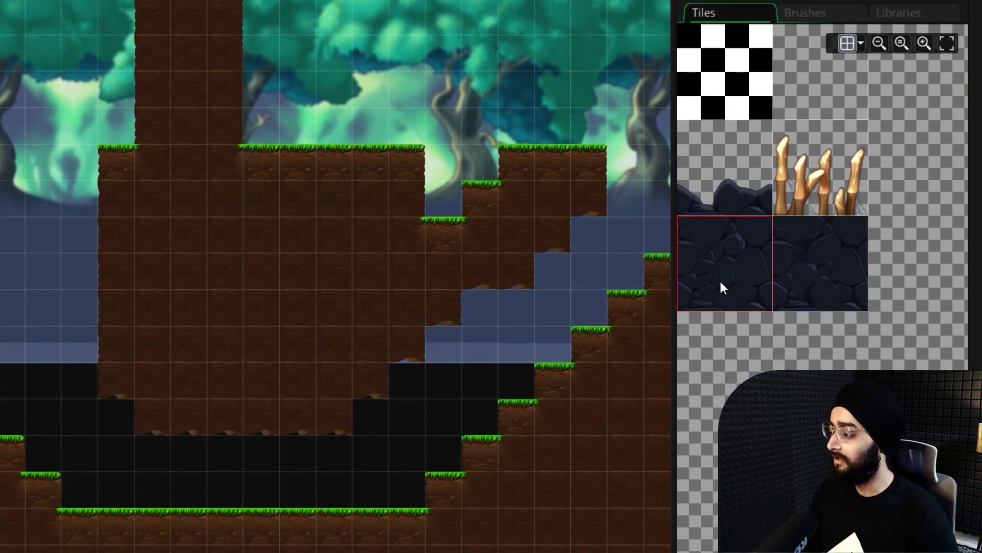
scroll(137, 385, down, 2)
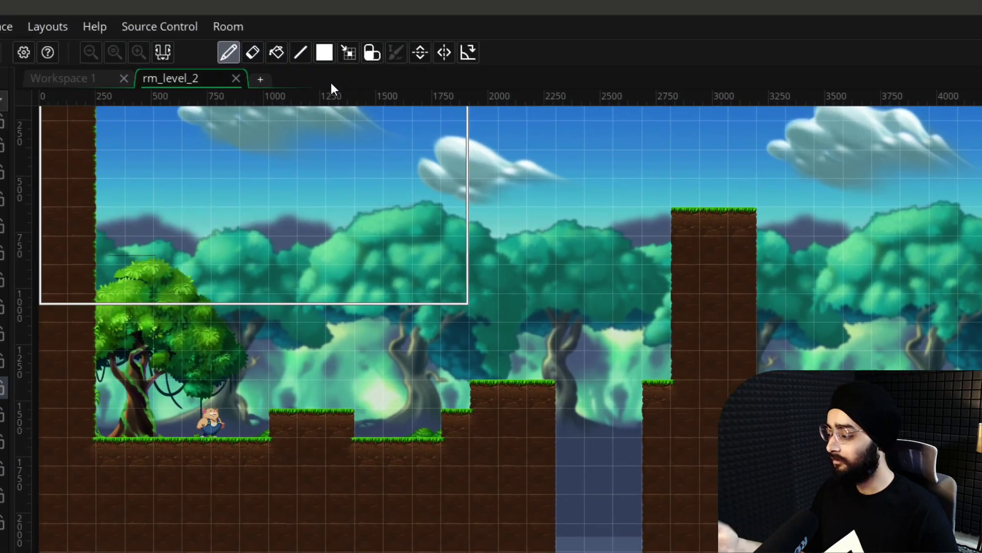
click(330, 54)
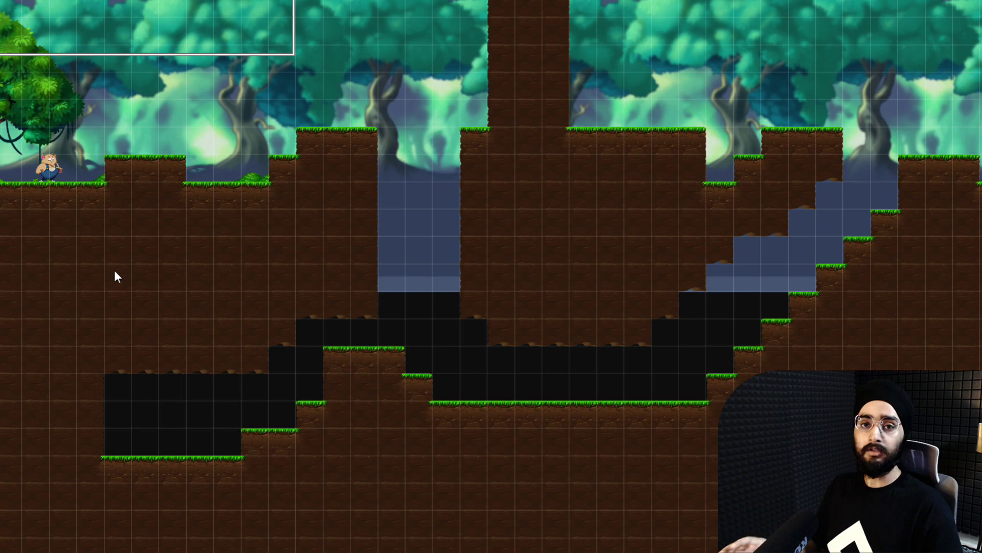
drag(109, 224, 860, 478)
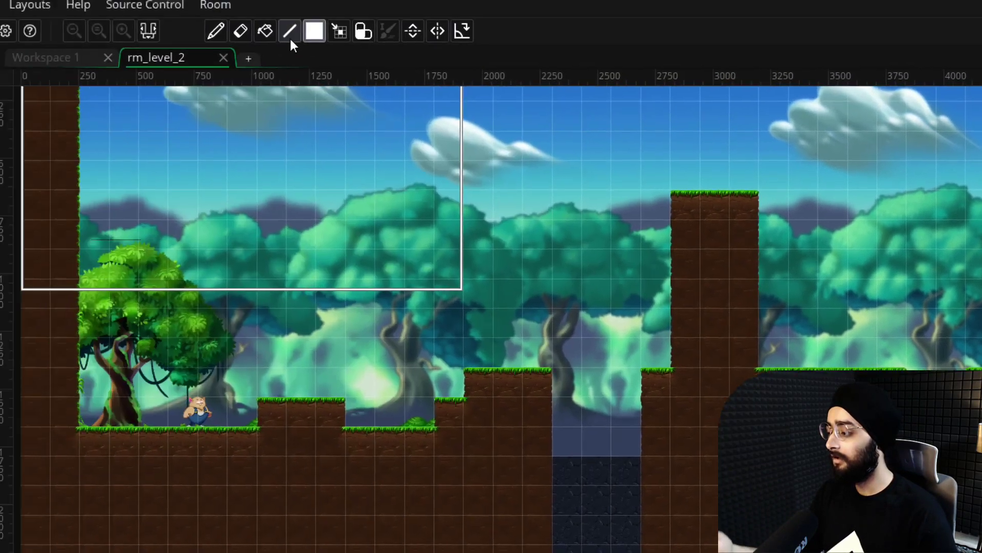
click(290, 34)
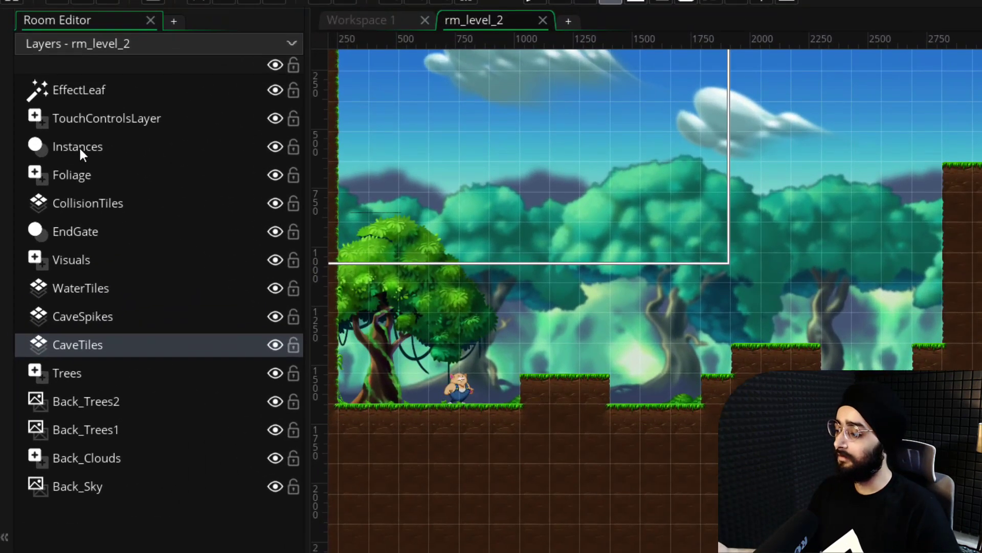
- Make the Instances layer active and expand the Characters, Enemies and Environment folders under Objects
click(79, 146)
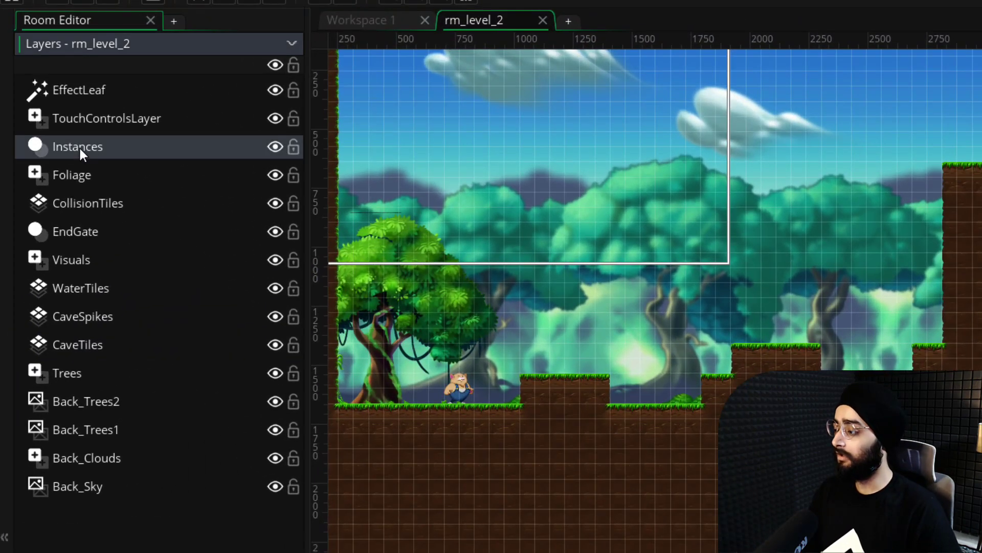
ctrl+scroll(410, 295, up, 3)
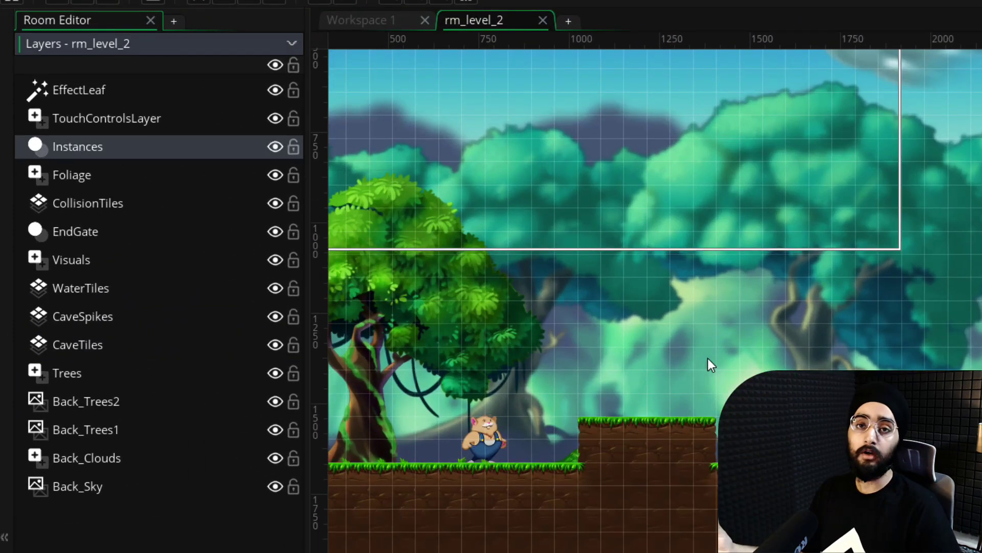
middle_drag(708, 359, 705, 370)
scroll(699, 380, up, 1)
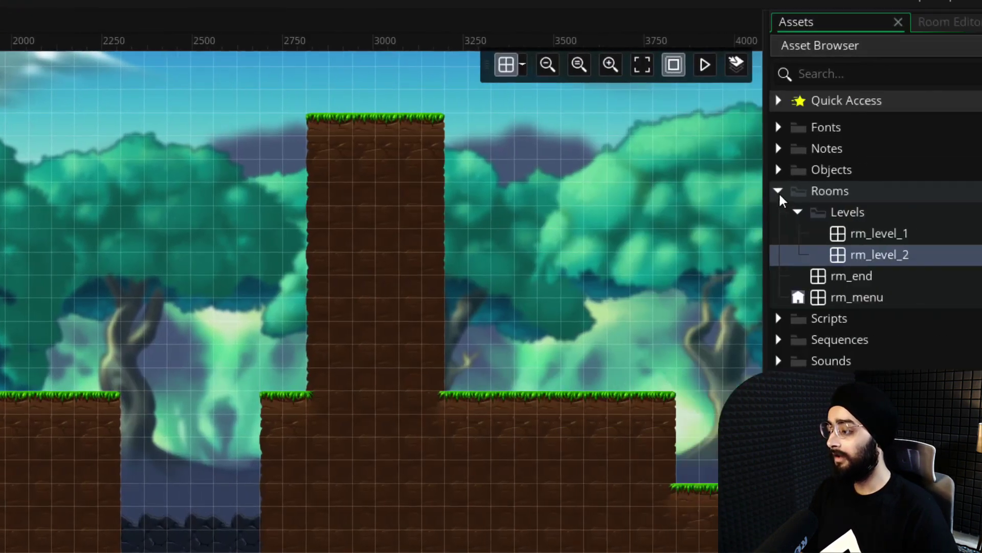
click(779, 192)
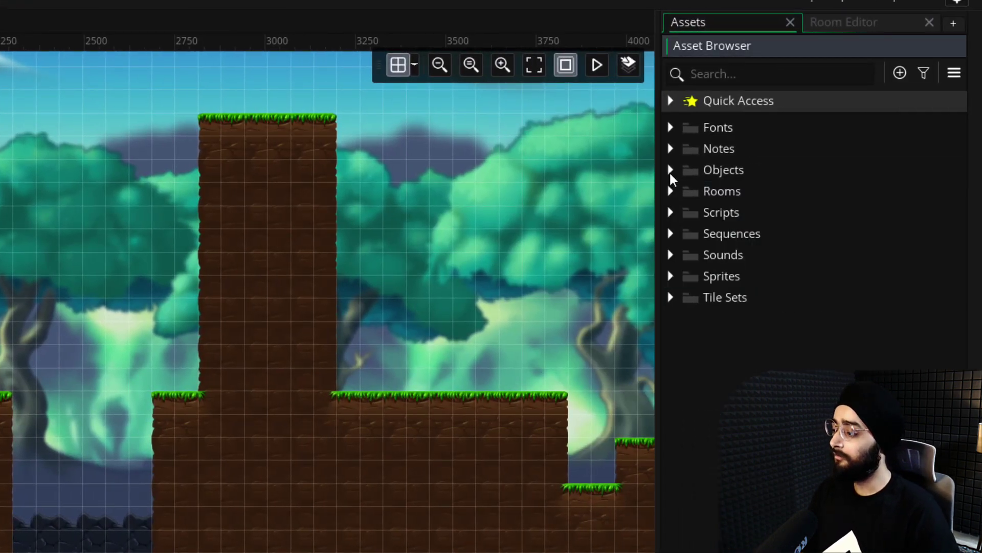
click(670, 171)
click(690, 192)
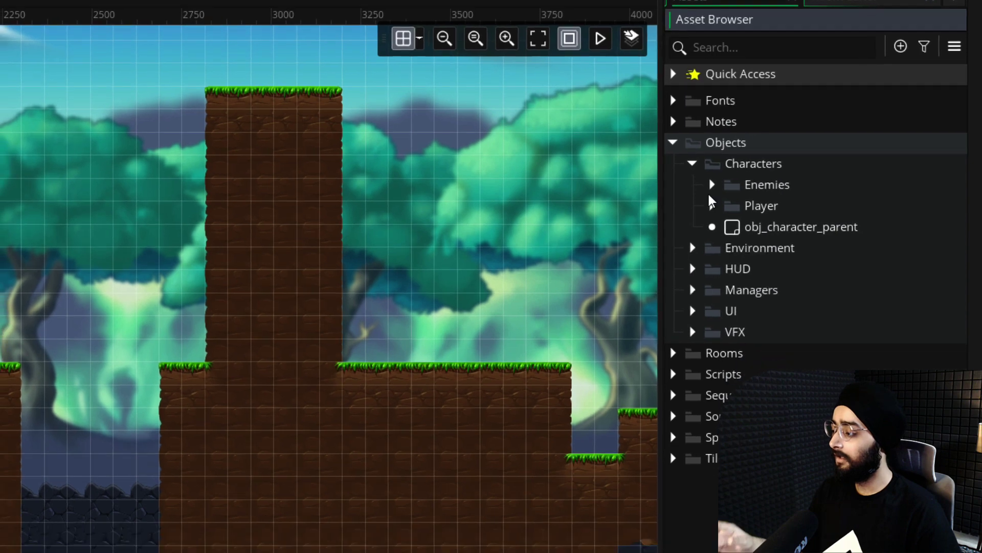
click(709, 213)
click(690, 339)
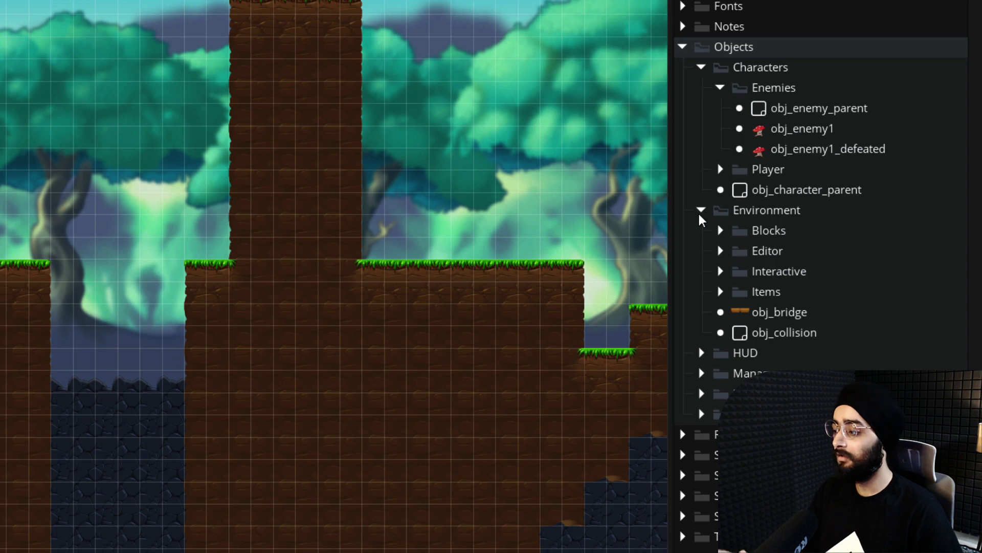
- Place an obj_coin instance from the Items folder in the dip past the first raised block
click(742, 213)
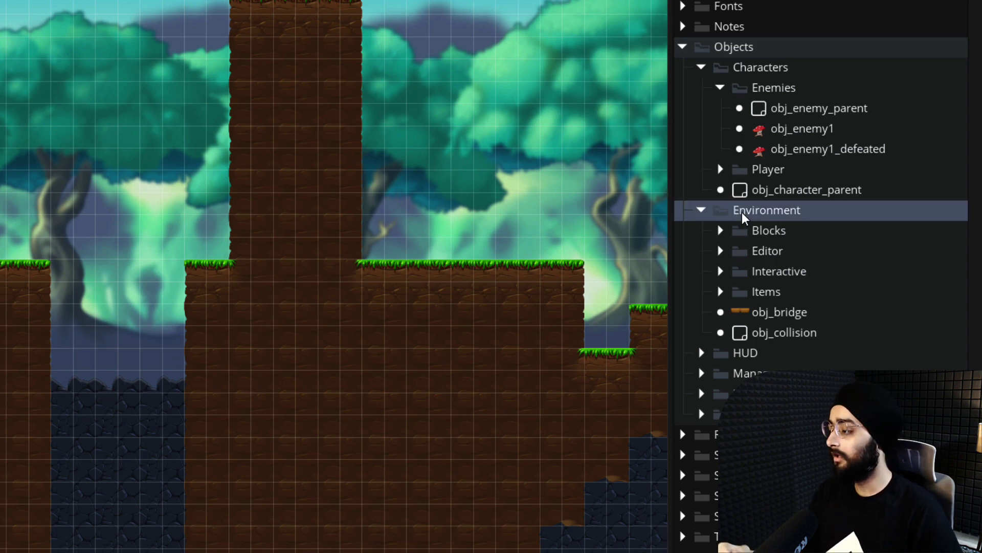
click(751, 290)
click(720, 293)
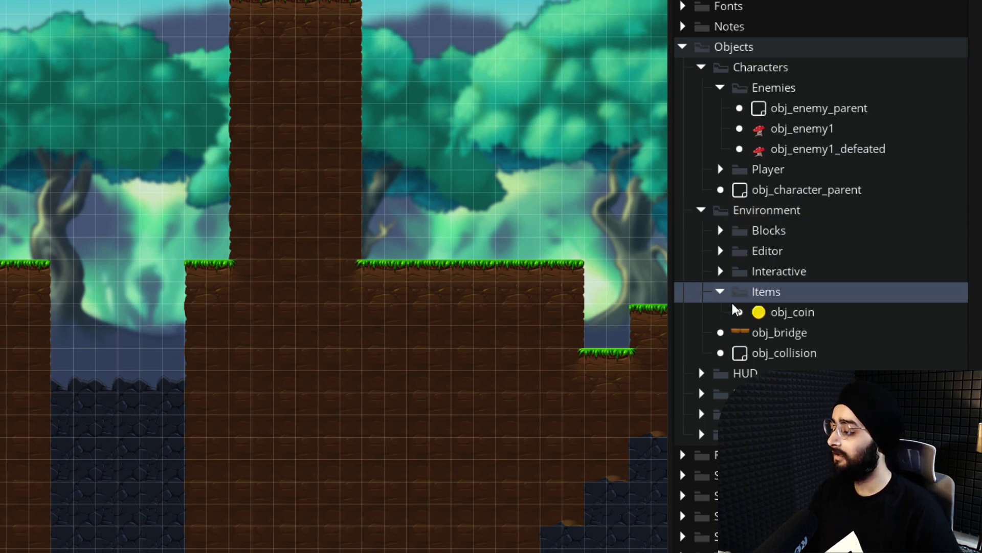
click(780, 313)
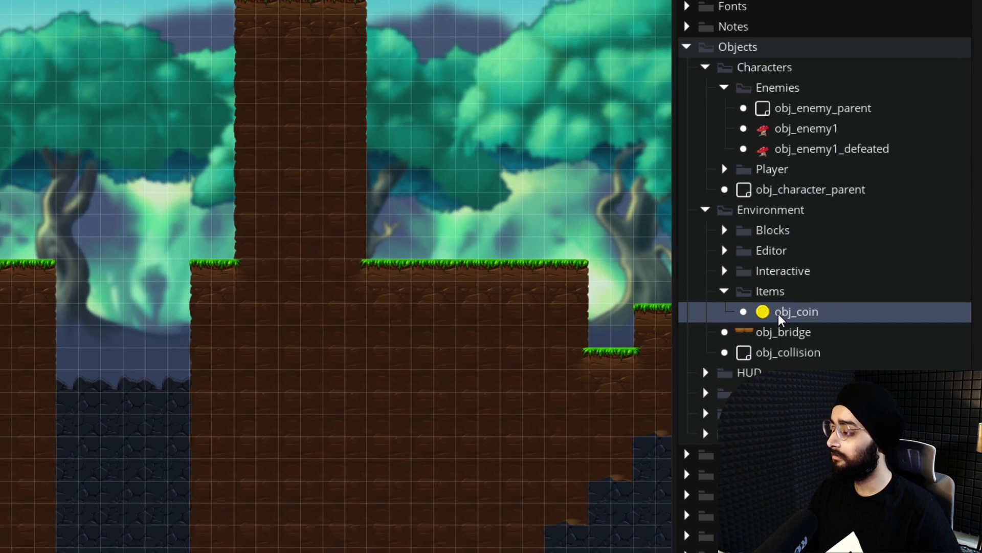
drag(777, 314, 197, 294)
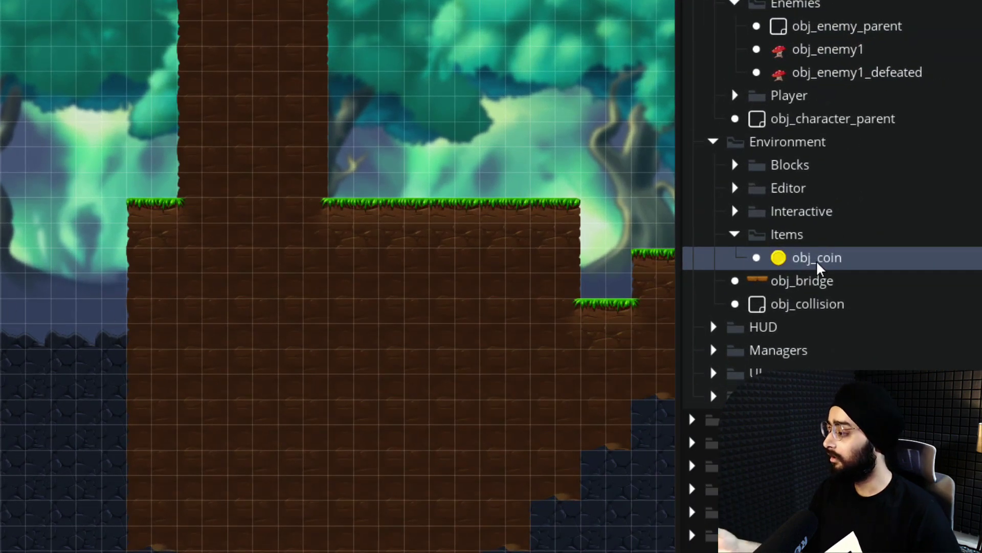
- Add a trail of obj_coin instances across the dip, up the stepped ledges and down the shaft
click(820, 285)
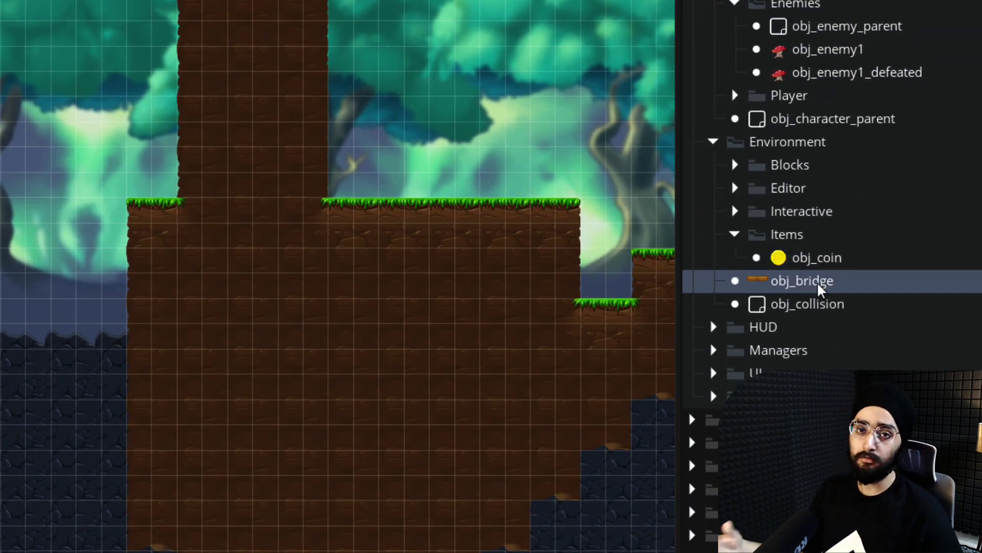
click(817, 265)
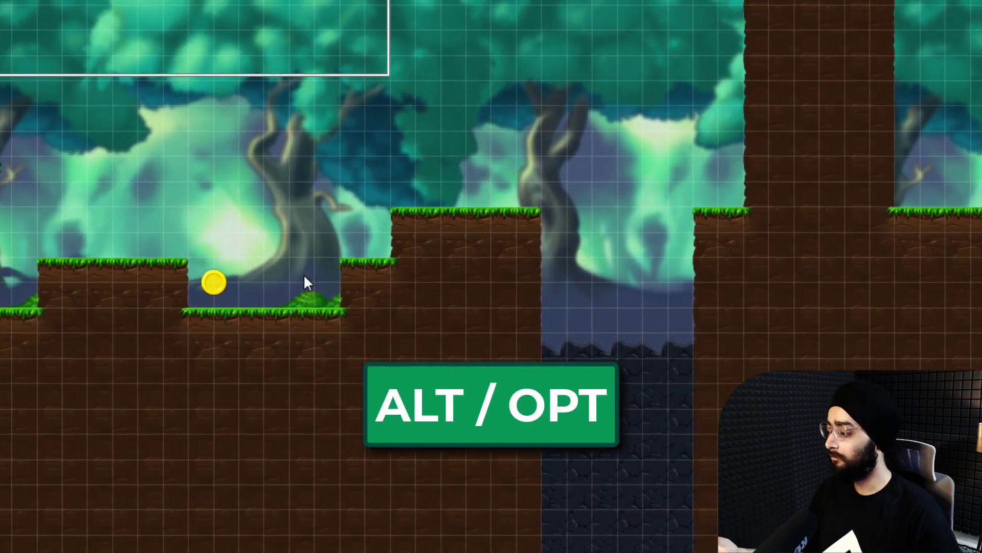
alt+click(267, 286)
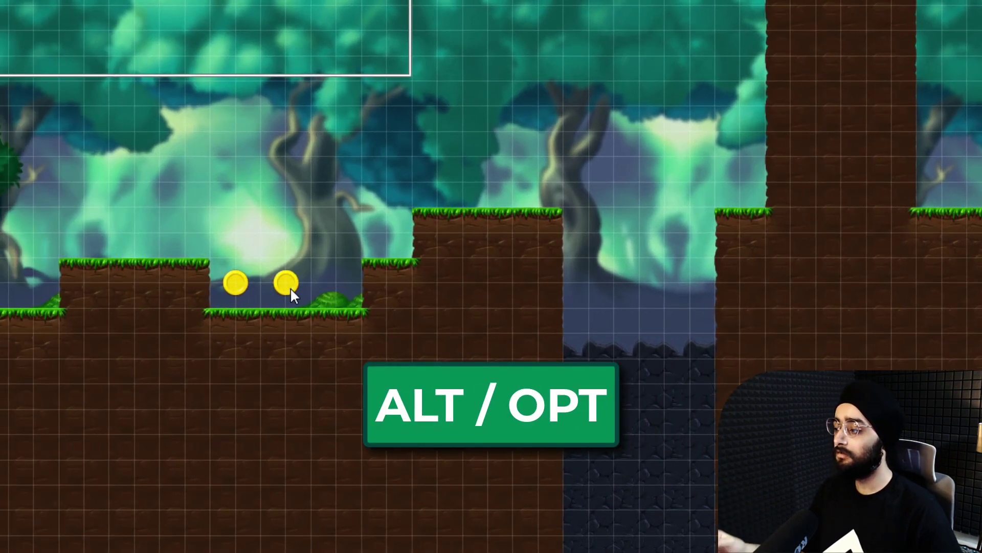
alt+click(340, 289)
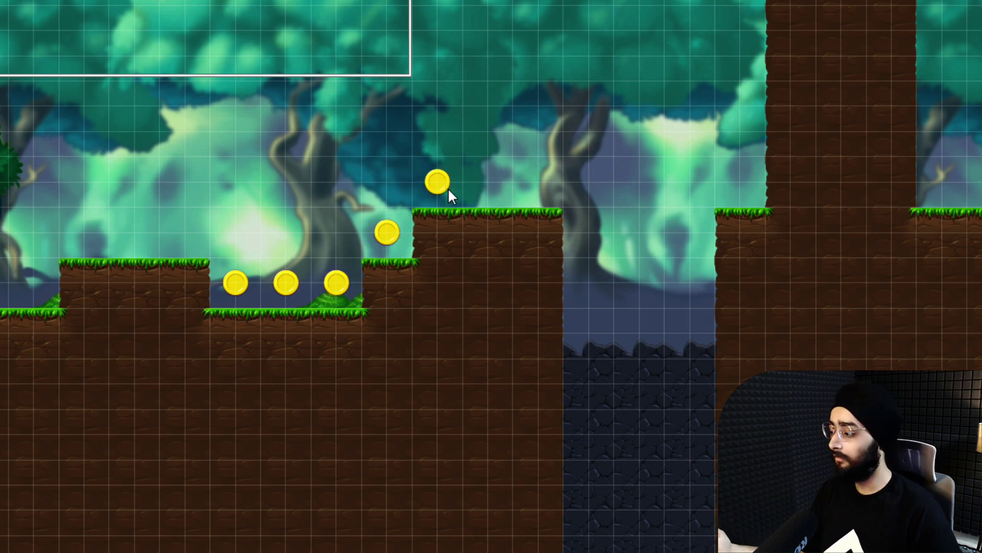
mouse_move(450, 195)
alt+mouse_down()
mouse_move(553, 197)
mouse_move(603, 257)
mouse_move(600, 437)
alt+mouse_up()
- Place more coins in the cave tunnel, in the small pit and on the ledge beyond the tall column
mouse_move(590, 386)
alt+mouse_down()
mouse_move(589, 453)
mouse_move(467, 453)
mouse_move(203, 527)
alt+mouse_up()
mouse_move(224, 538)
alt+mouse_down()
mouse_move(306, 484)
mouse_move(335, 517)
alt+mouse_up()
middle_drag(634, 328, 489, 327)
alt+click(873, 136)
- Place a coin block before the tall column and, beyond it, a row of four bricks with a coin block in the middle
alt+click(643, 123)
click(761, 115)
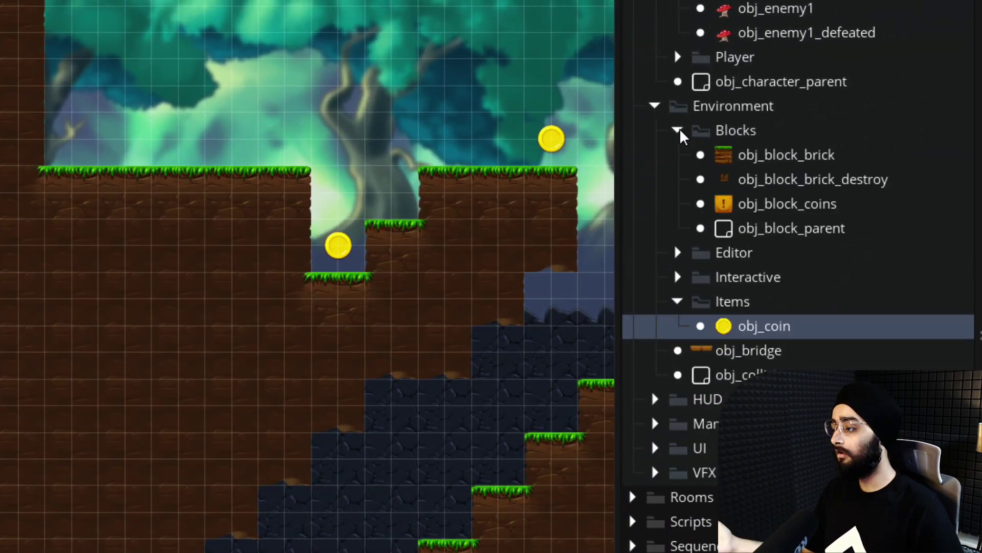
click(771, 162)
click(768, 203)
alt+click(93, 121)
click(794, 159)
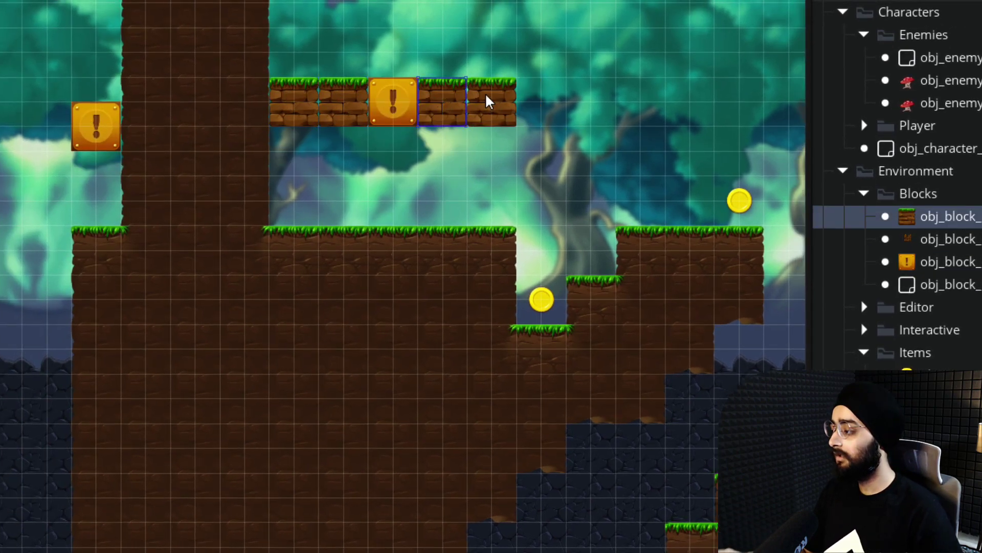
alt+click(487, 96)
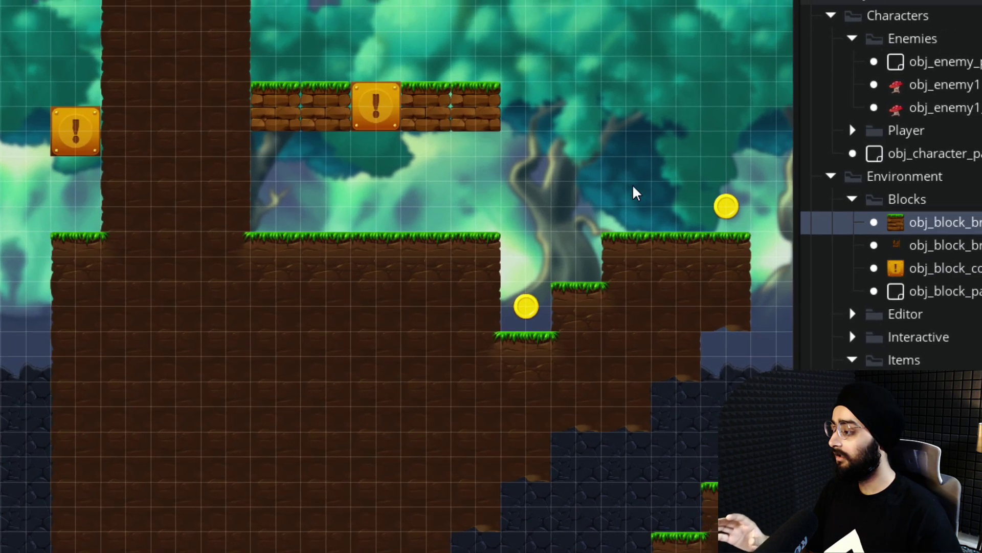
- Place obj_enemy1 instances on the ledge beneath the brick row and on the lower cave floor
click(918, 12)
click(708, 114)
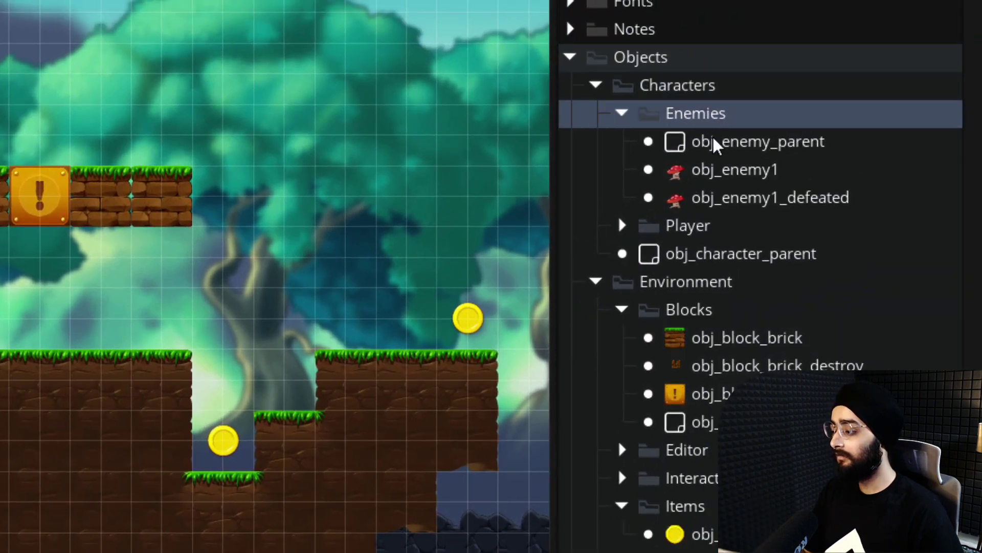
click(731, 174)
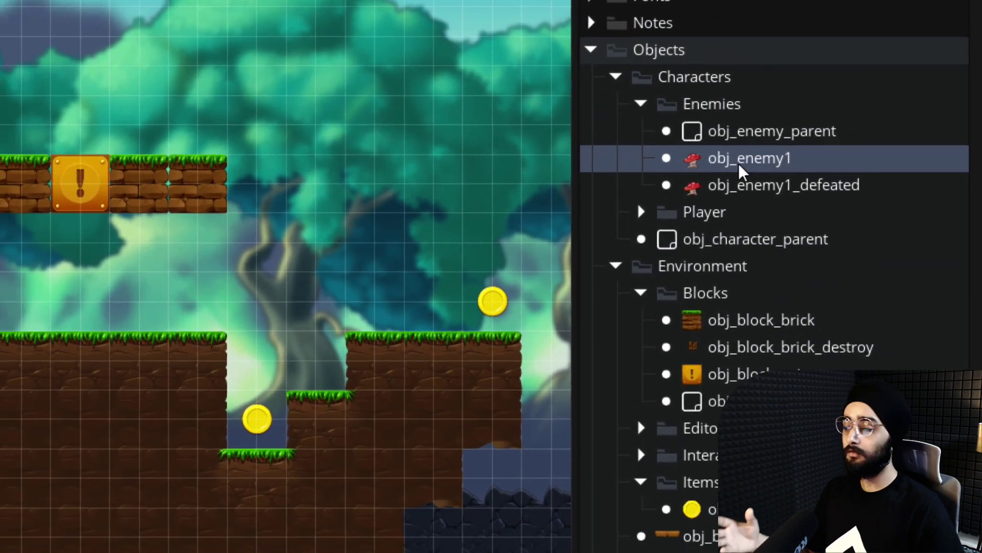
drag(729, 175, 443, 157)
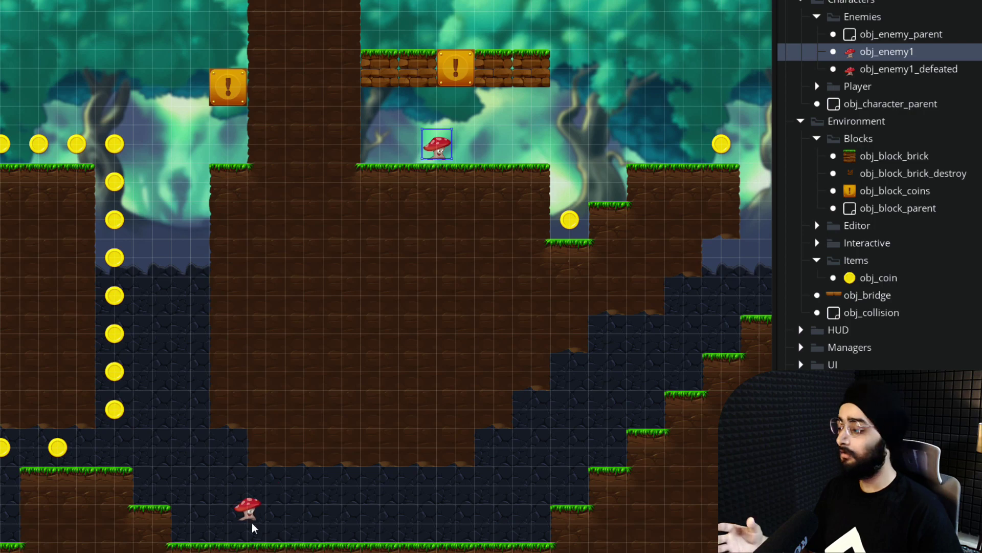
alt+click(462, 533)
middle_drag(513, 323, 170, 326)
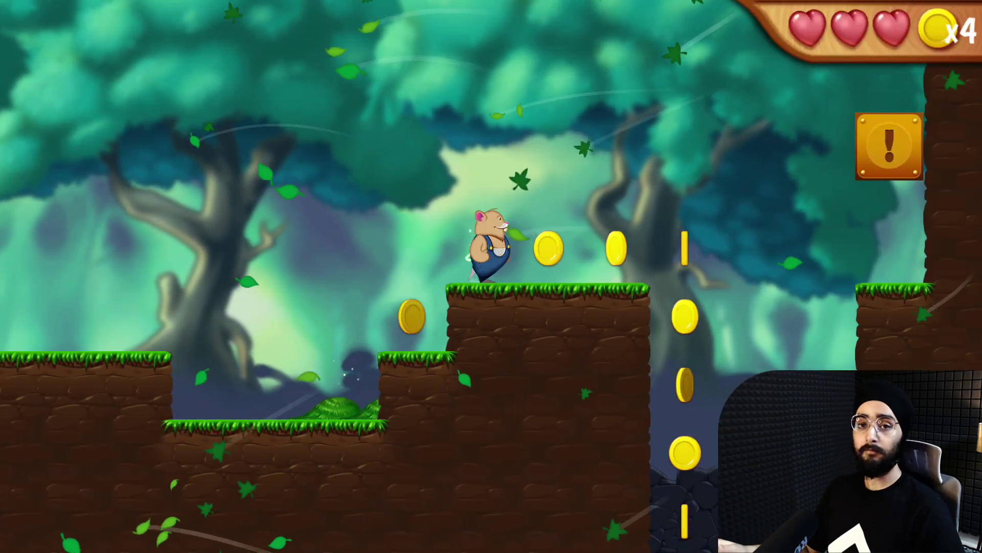
- Play-test the level by jumping the character along the ledges and collecting coins
key(space)
key(space)
key(Left)
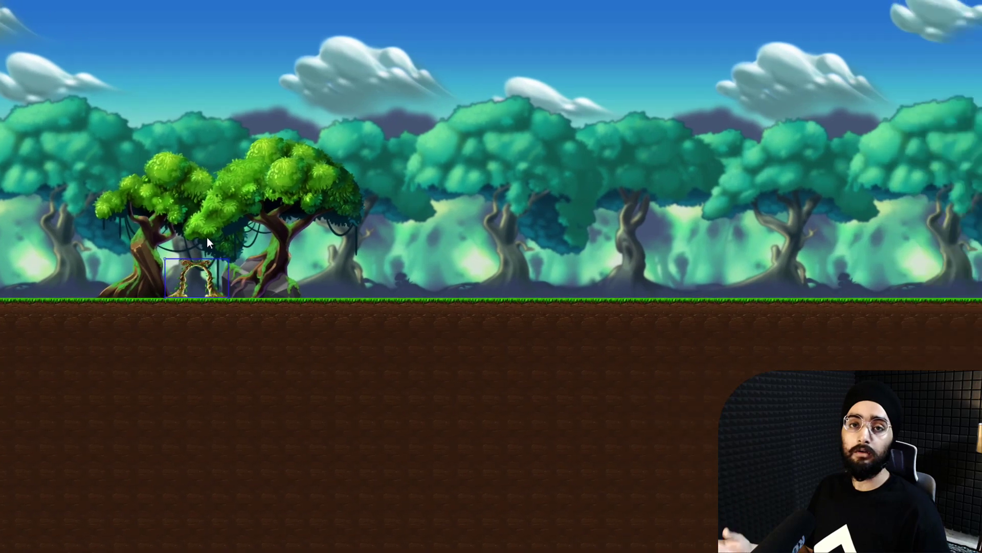
- Move the end gate on the EndGate layer away from the trees and bring up the room's settings
middle_drag(207, 237, 190, 238)
drag(183, 283, 188, 283)
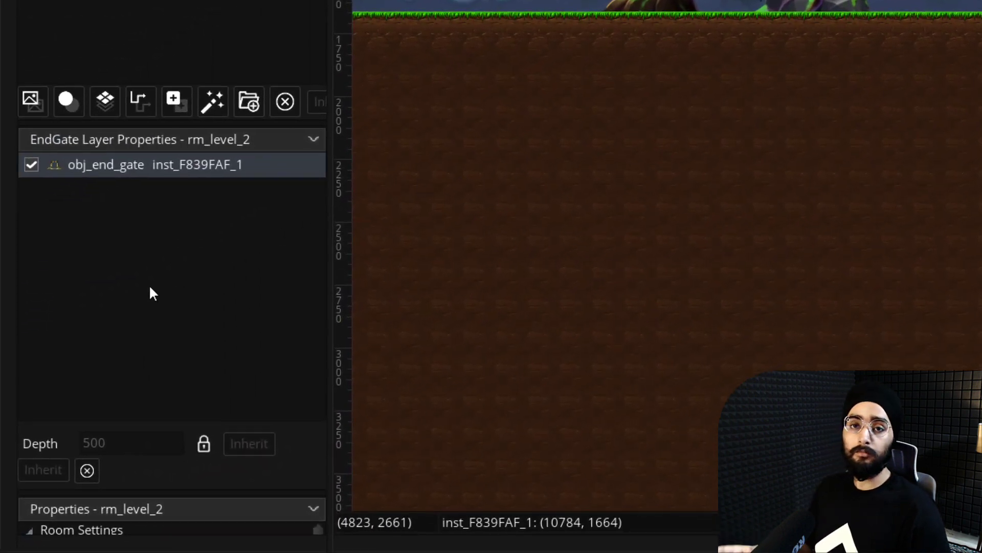
drag(96, 492, 95, 223)
drag(185, 359, 155, 360)
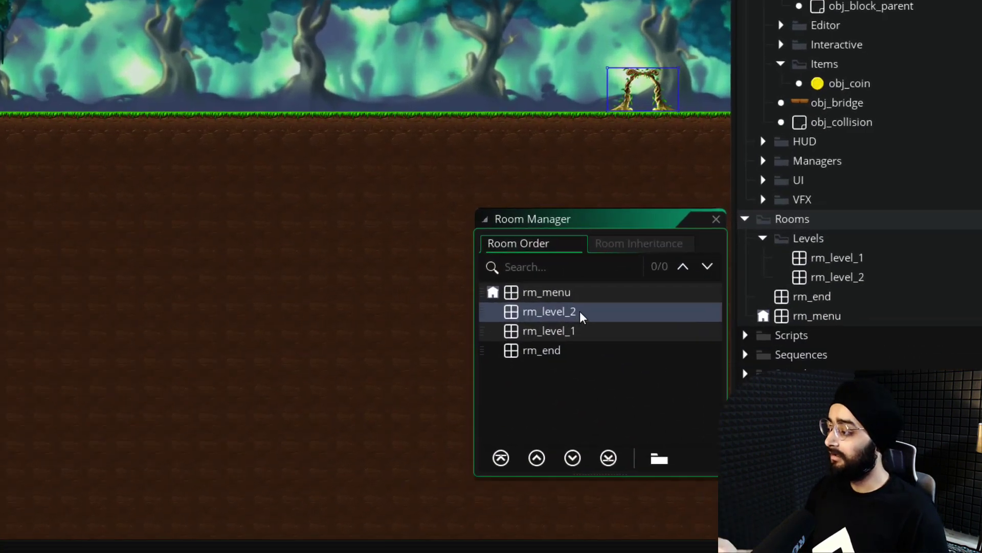
- Move rm_level_2 below rm_level_1 in the room order, and check the duplicate option for rm_level_2
drag(581, 314, 584, 339)
drag(501, 306, 502, 310)
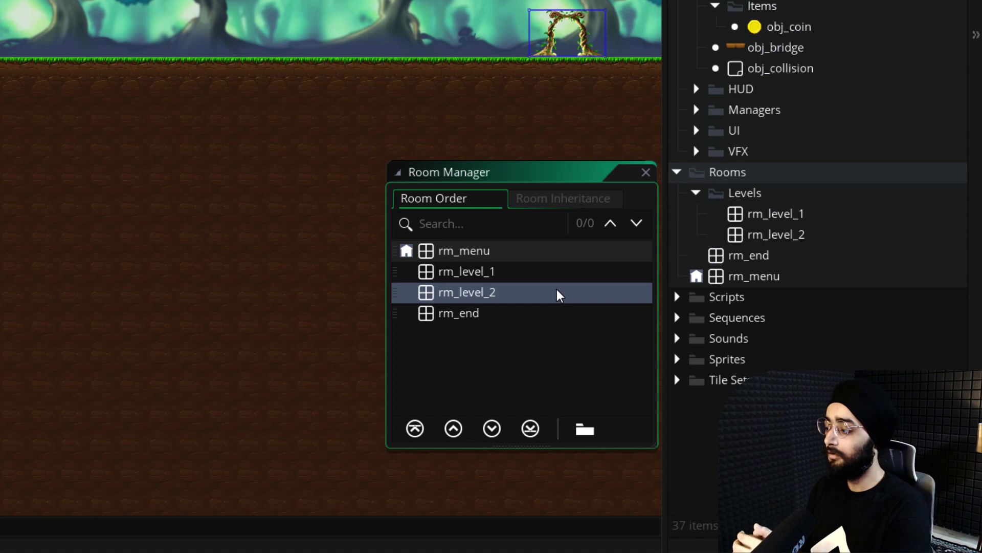
right_click(770, 236)
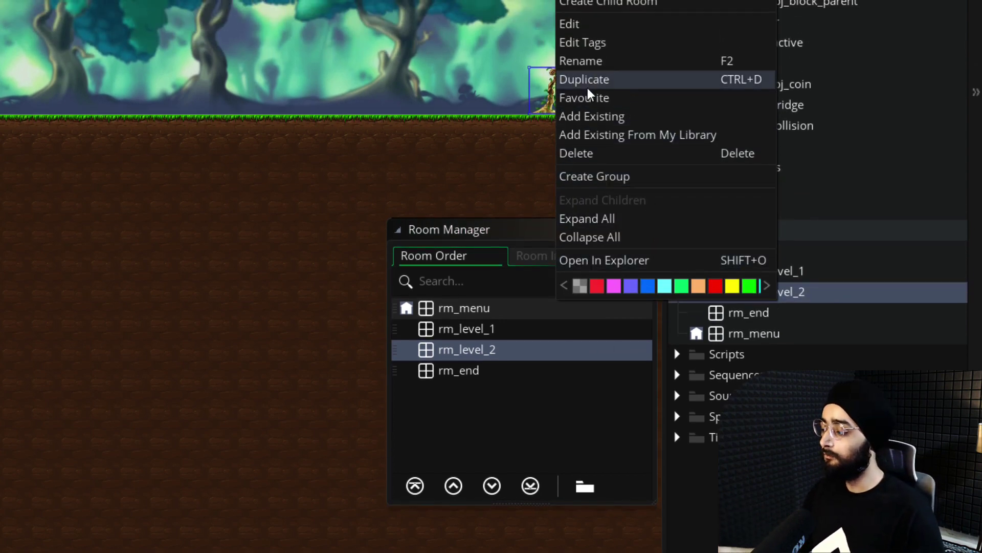
click(601, 366)
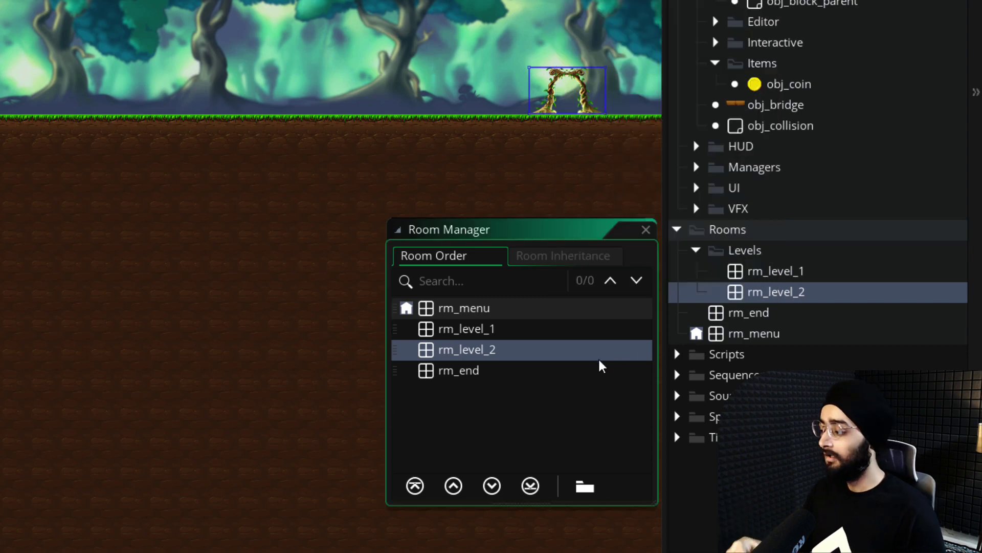